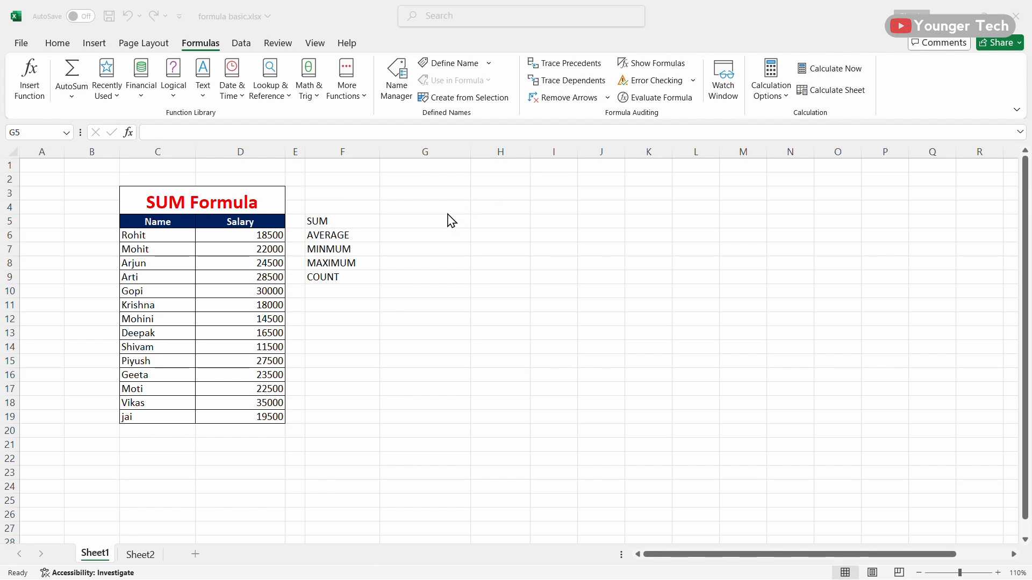
Review the function labels in F5:F9, from SUM through COUNT, beside the salary table.
left_click(325, 225)
left_click(334, 236)
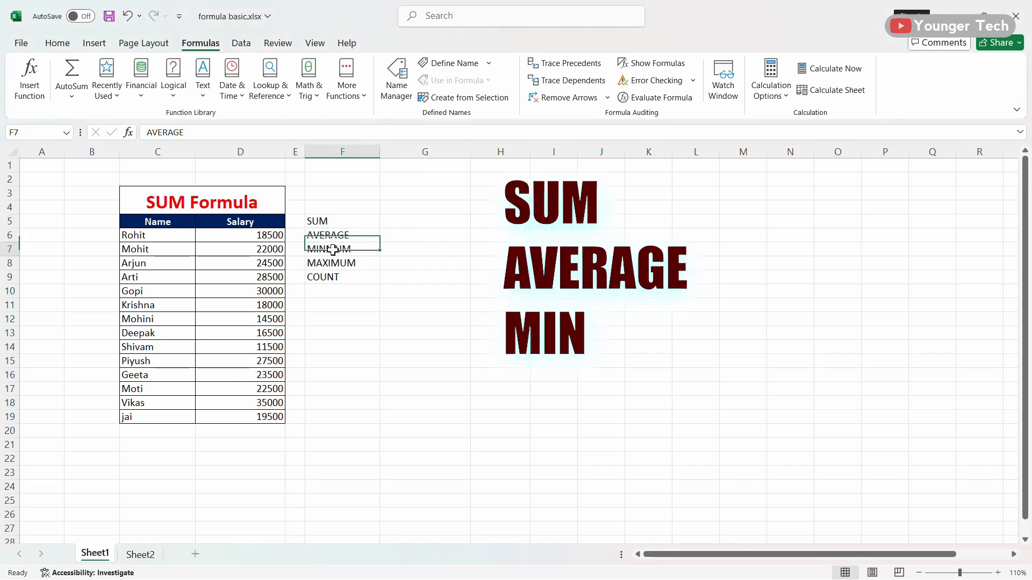
left_click(333, 250)
left_click(331, 264)
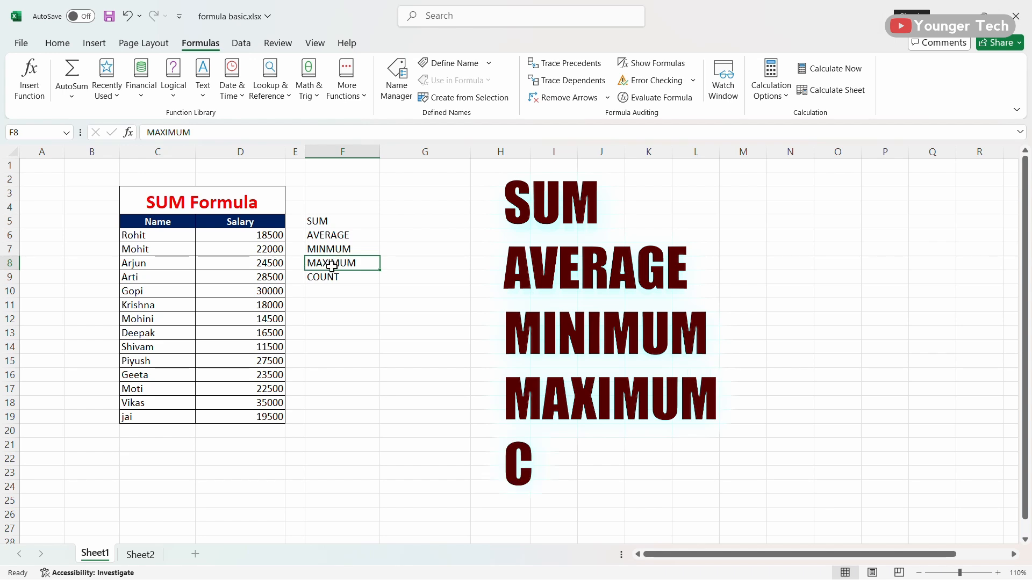
left_click(333, 278)
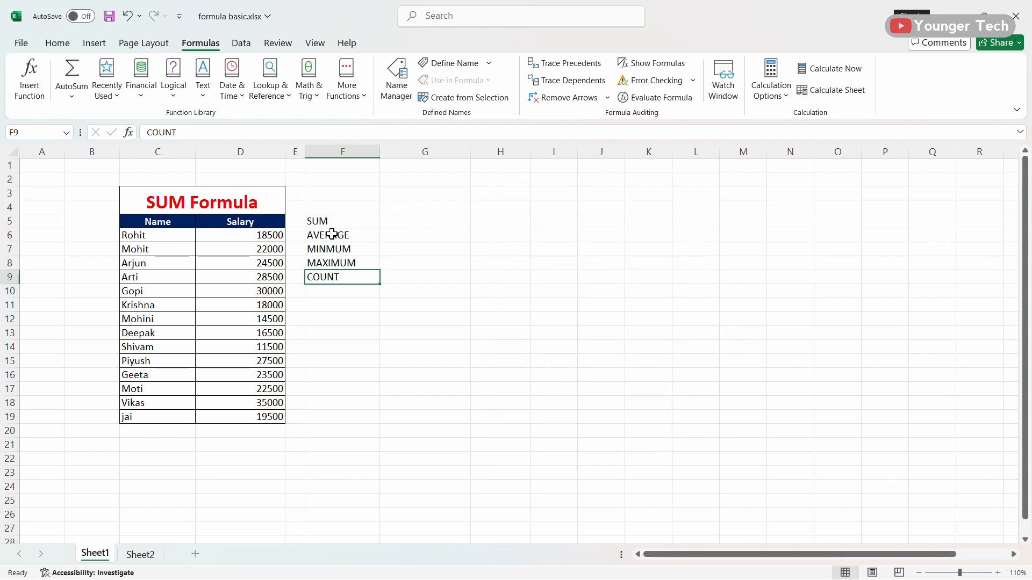
left_click(358, 220)
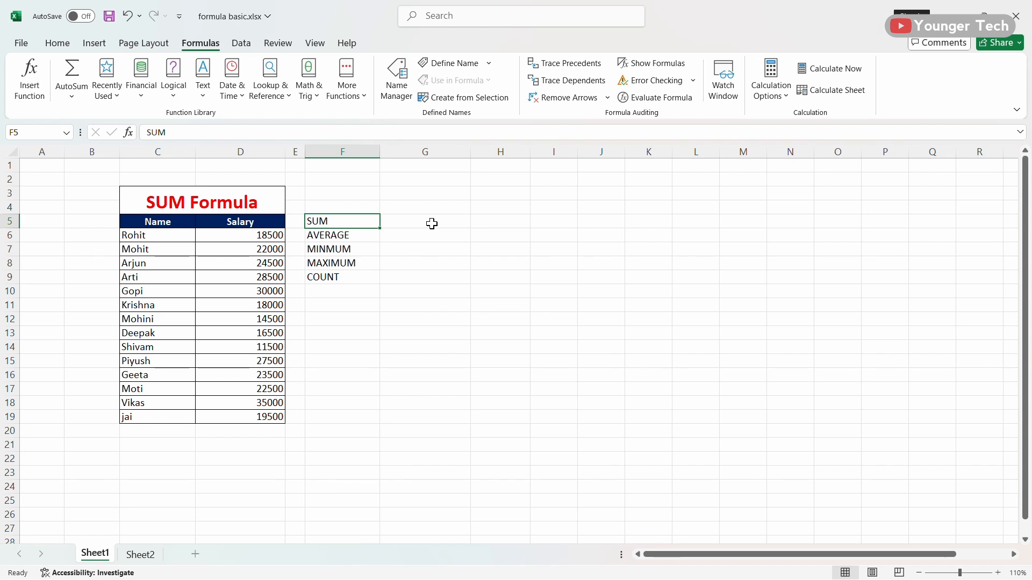
left_click(330, 236)
left_click(333, 252)
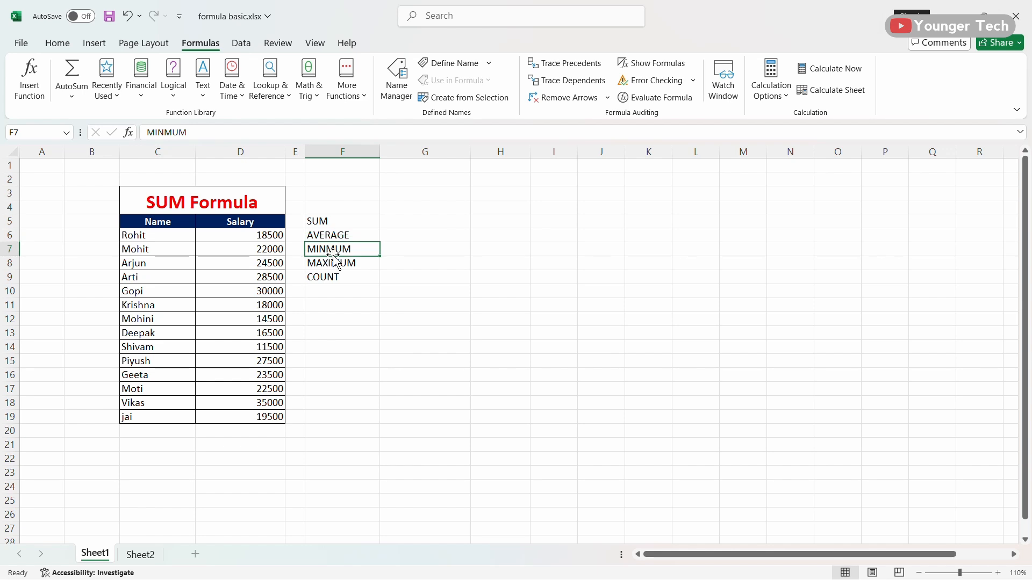
left_click(333, 264)
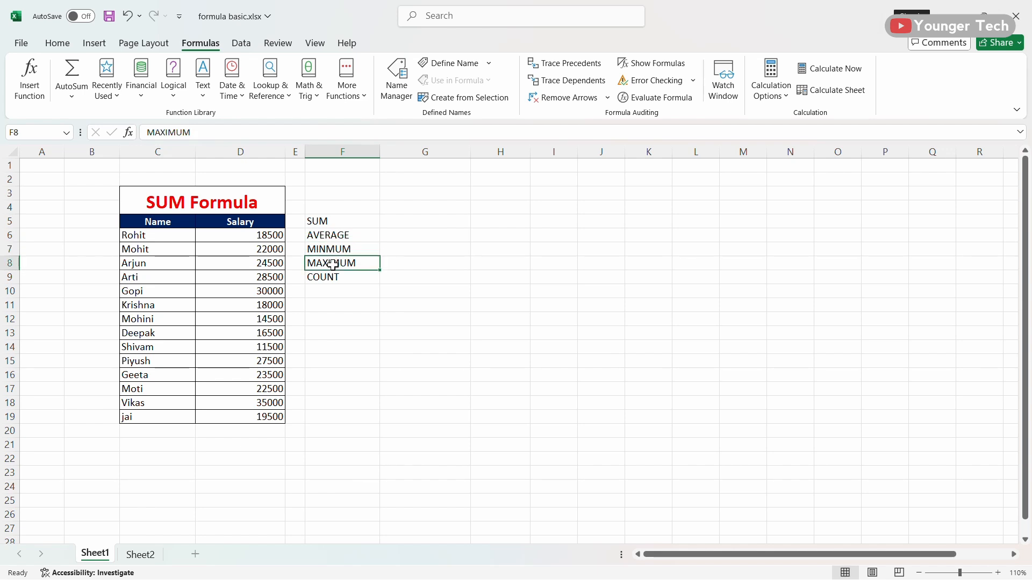
left_click(340, 277)
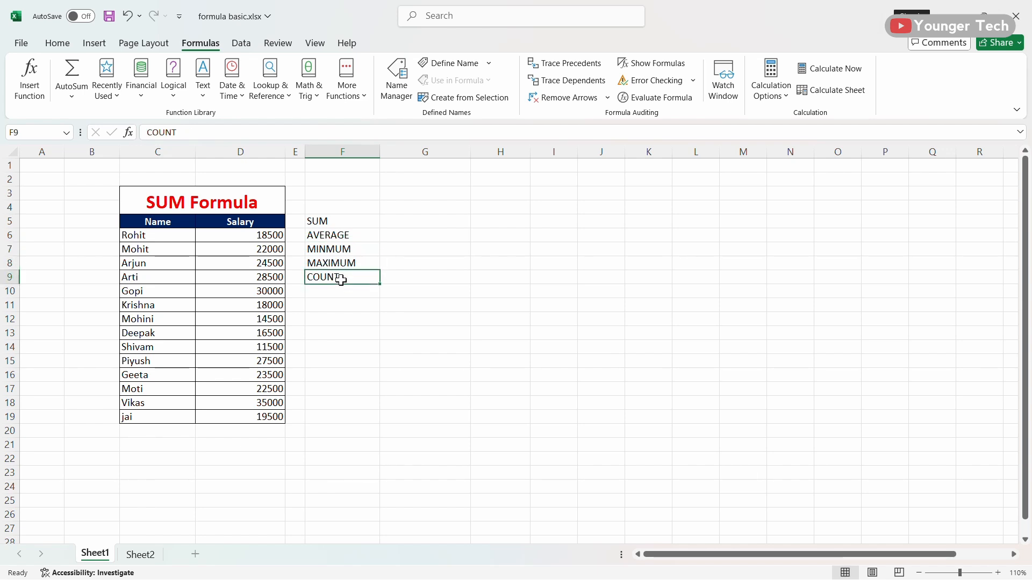
Enter the formula =SUM(D6:D19) in G5 to total the Salary column.
left_click(409, 222)
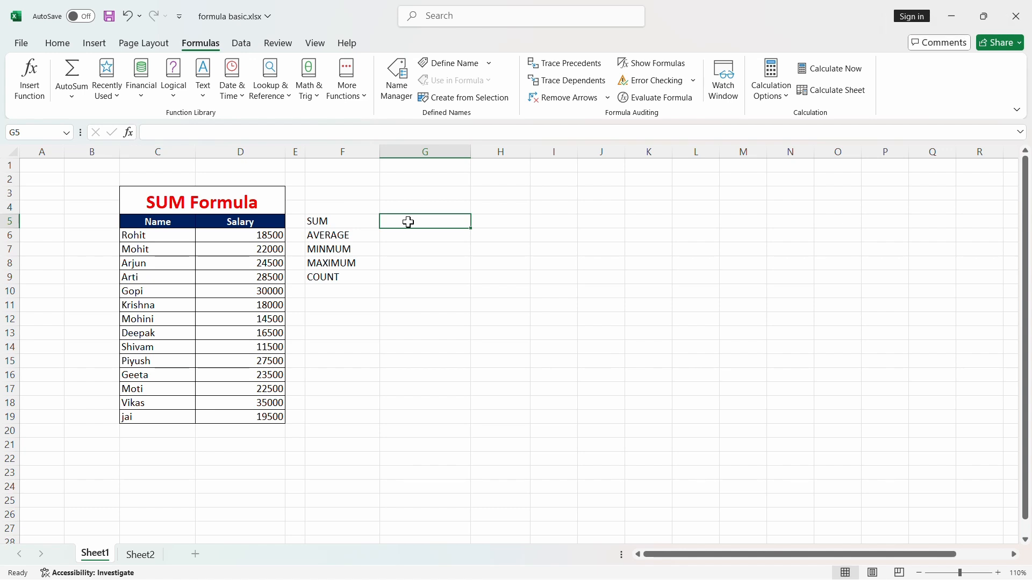
double_click(408, 222)
type("=")
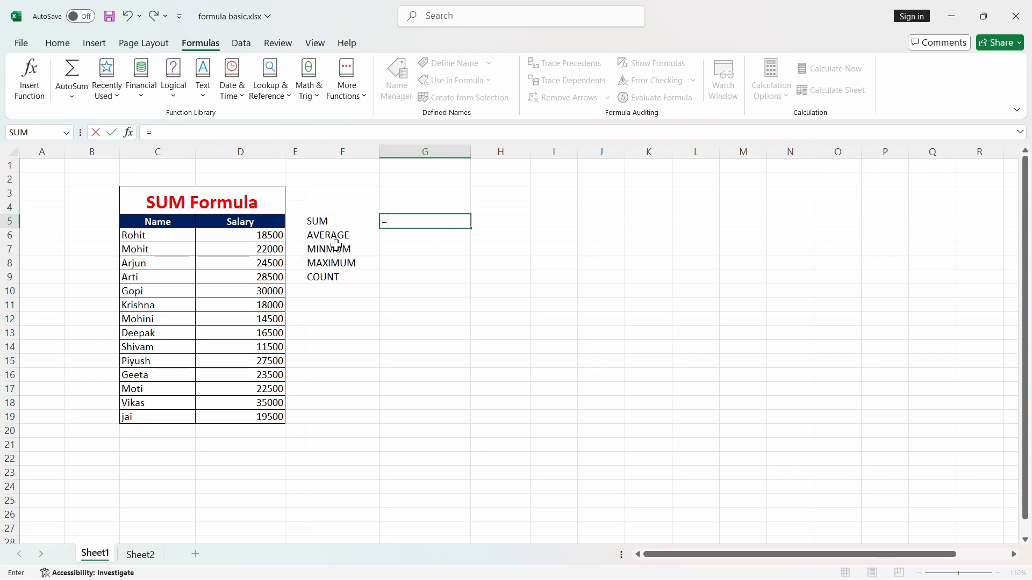
type("SUM")
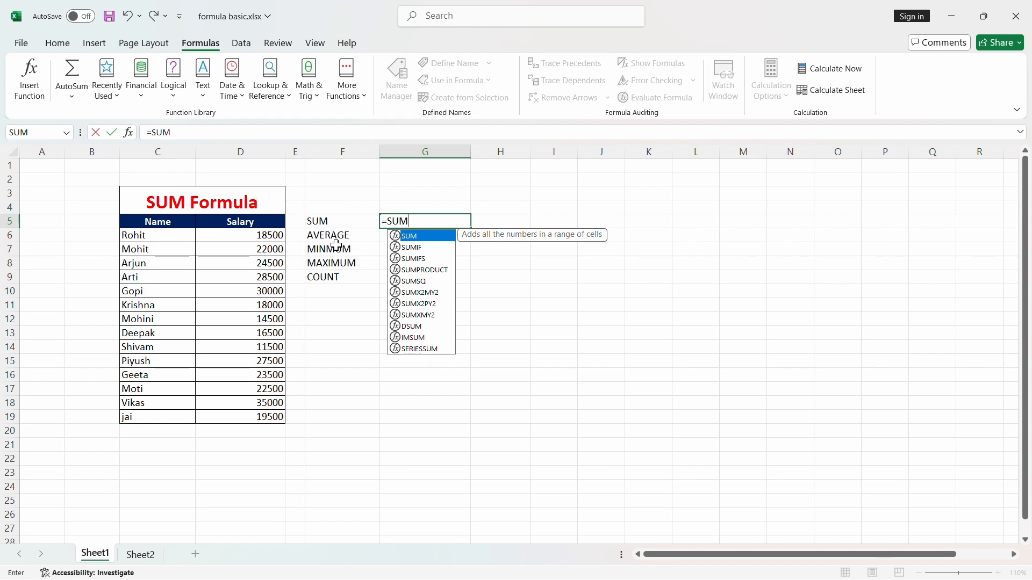
type("(")
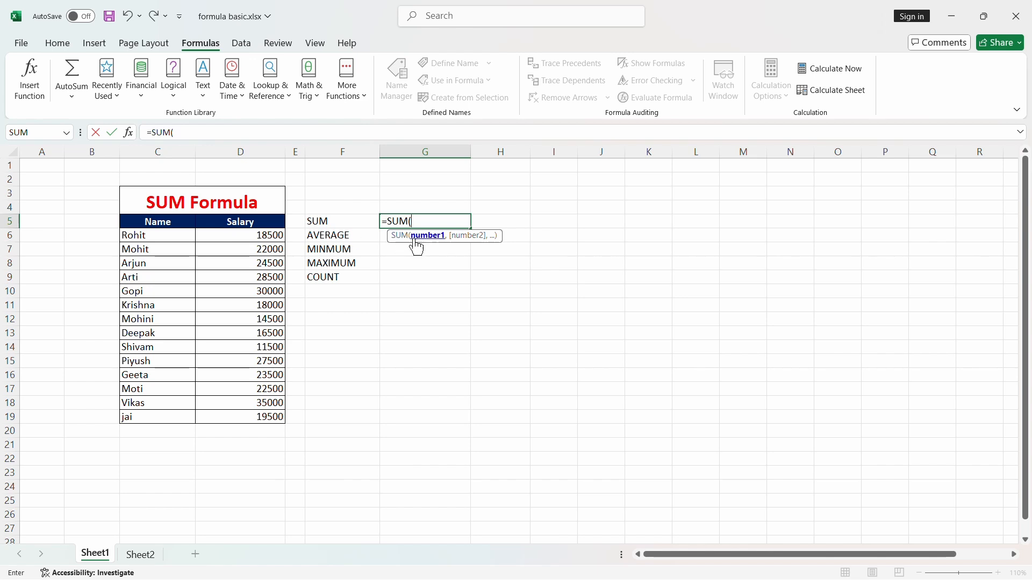
left_click_drag(222, 235, 239, 418)
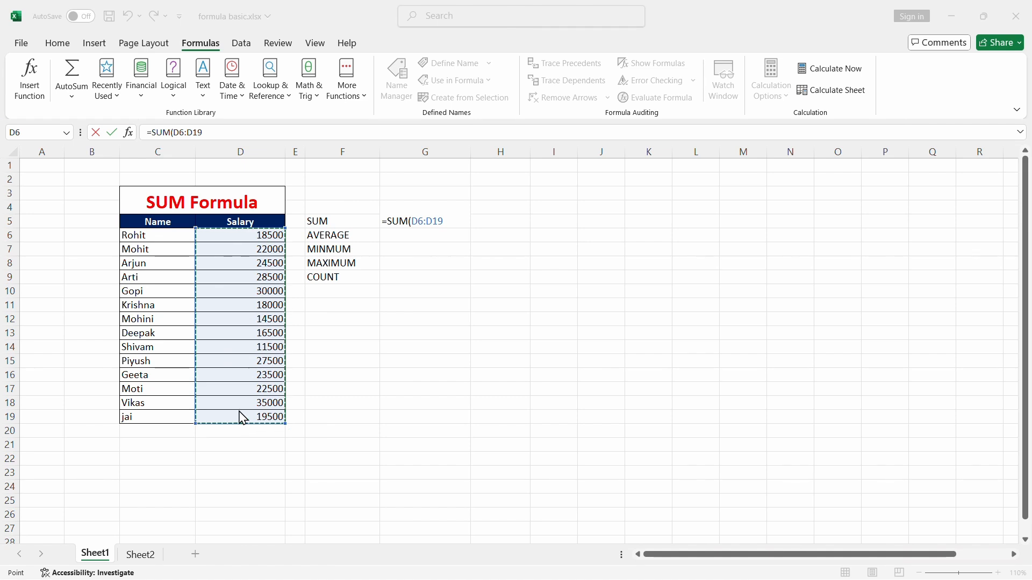
left_click(459, 223)
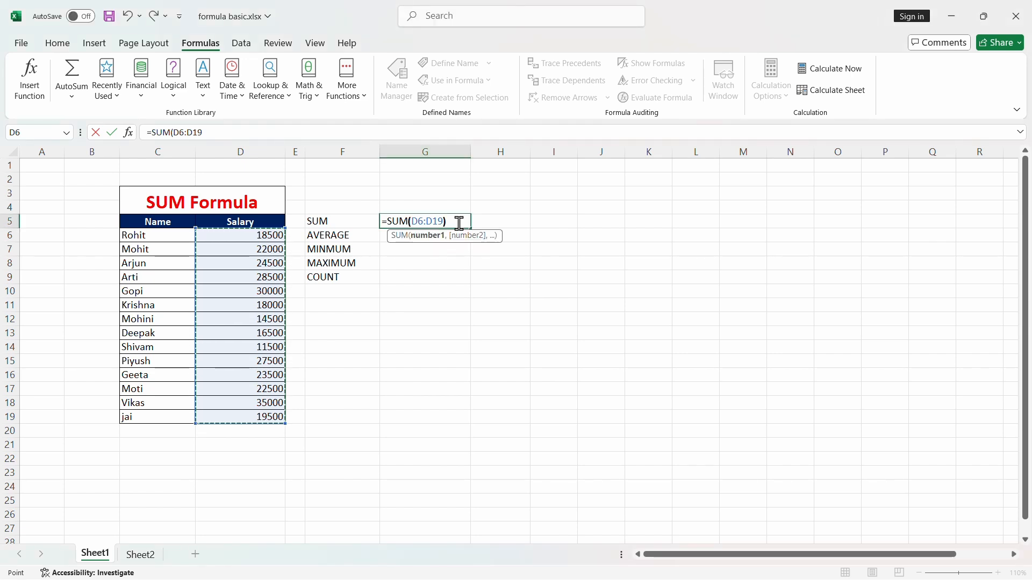
type(")")
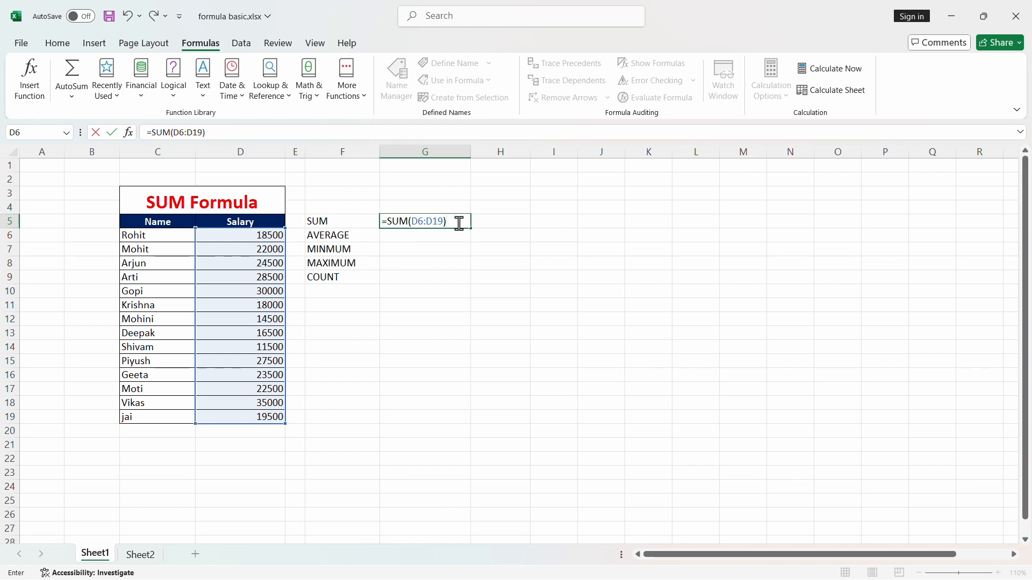
key("Return")
Check the SUM formula in G5 against the salary range D6:D19.
left_click(459, 223)
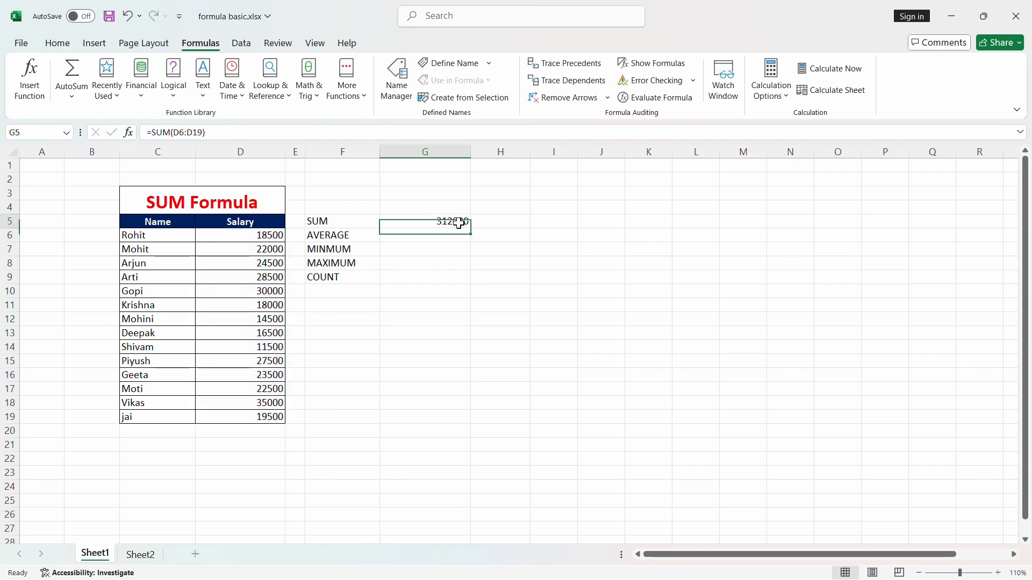
left_click(215, 238)
left_click_drag(215, 238, 207, 415)
left_click(438, 223)
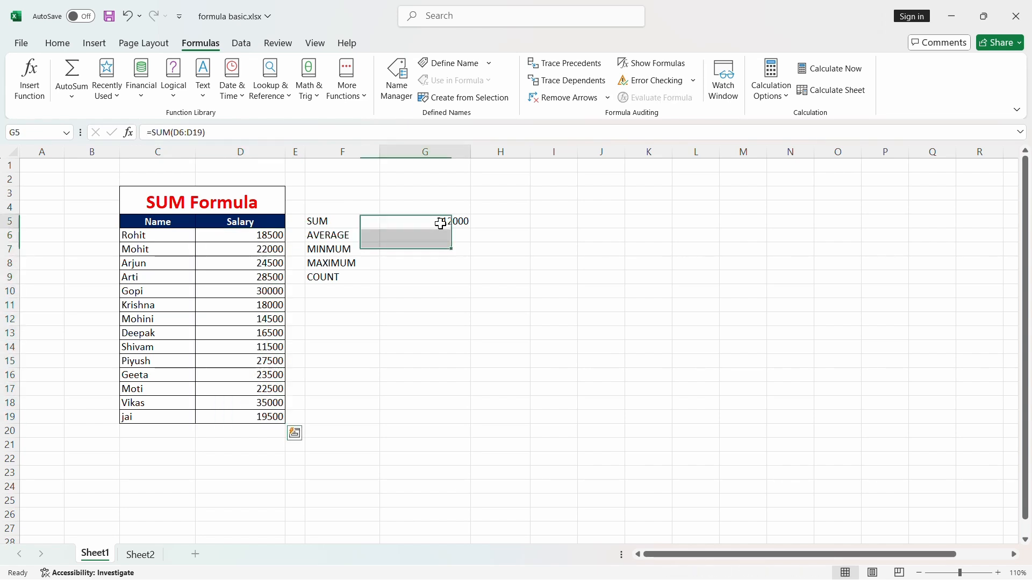
left_click(217, 431)
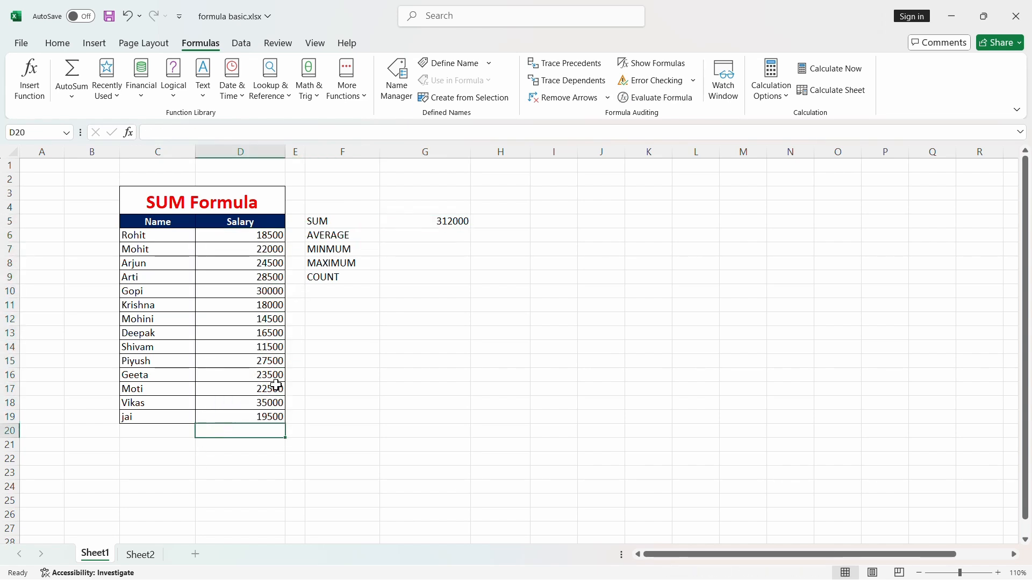
left_click(456, 223)
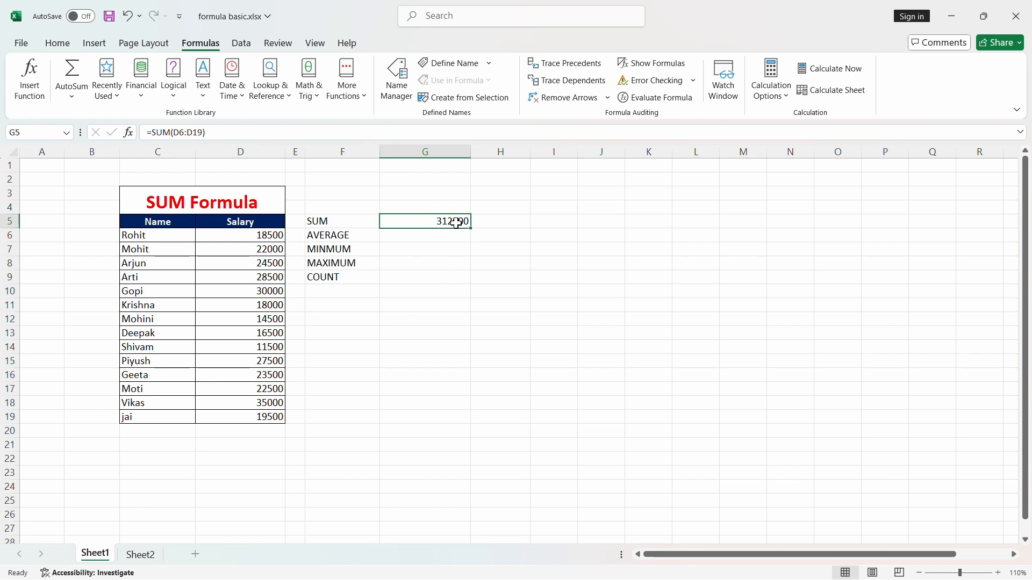
Enter the formula =AVERAGE(D6:D19) in G6 to average the Salary column.
left_click(426, 234)
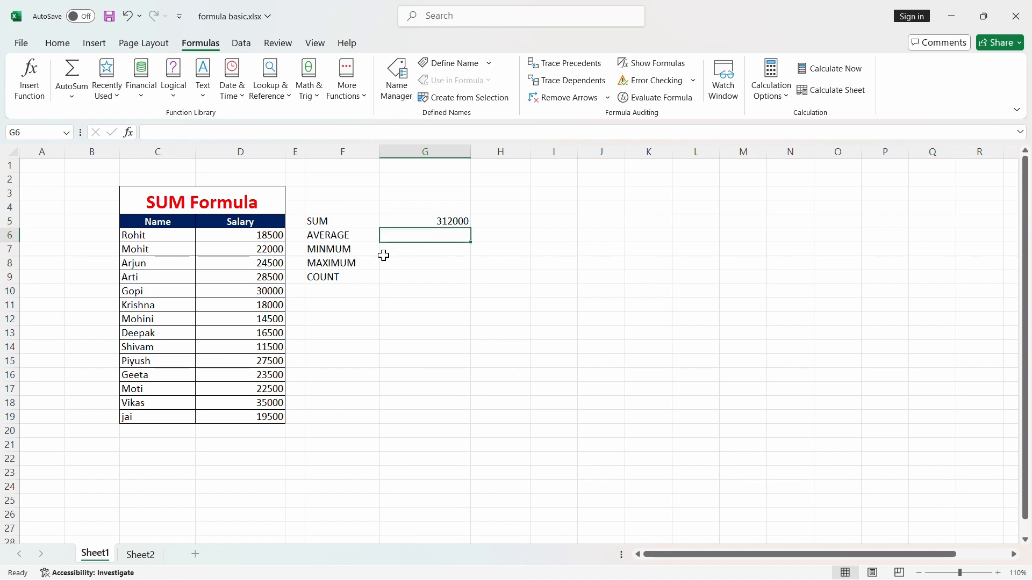
type("=")
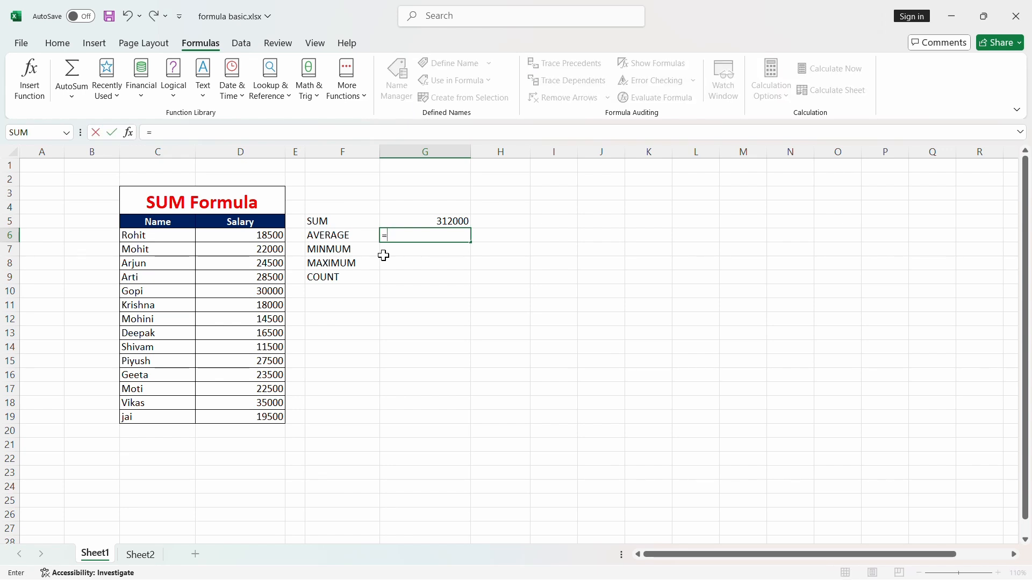
type("AVERA")
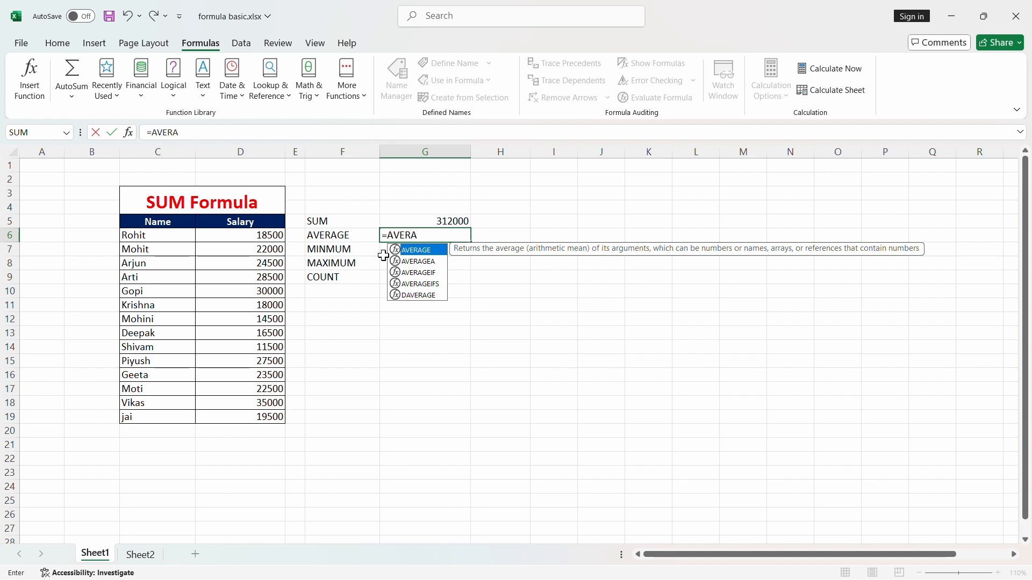
type("GE(")
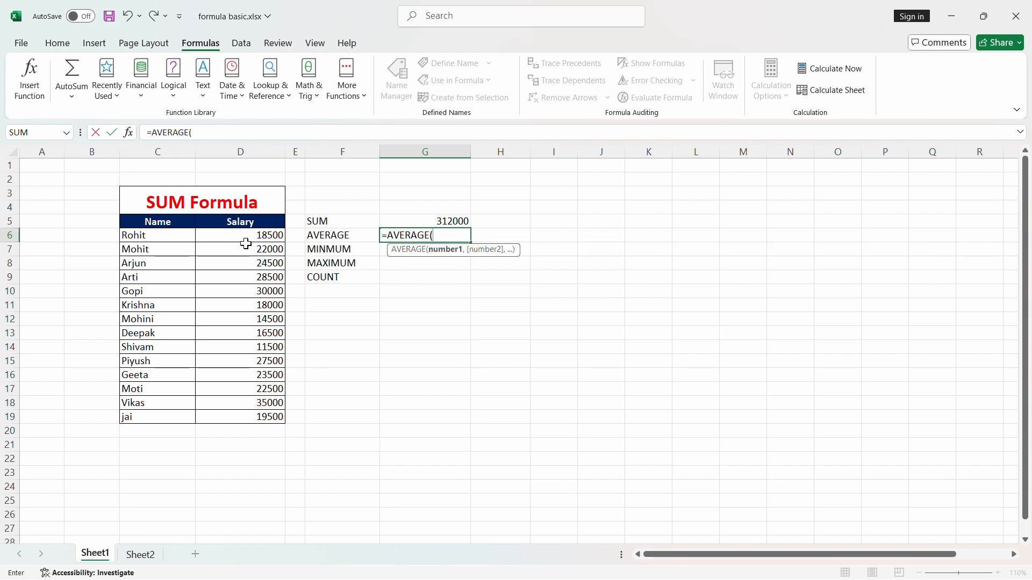
left_click_drag(233, 235, 248, 412)
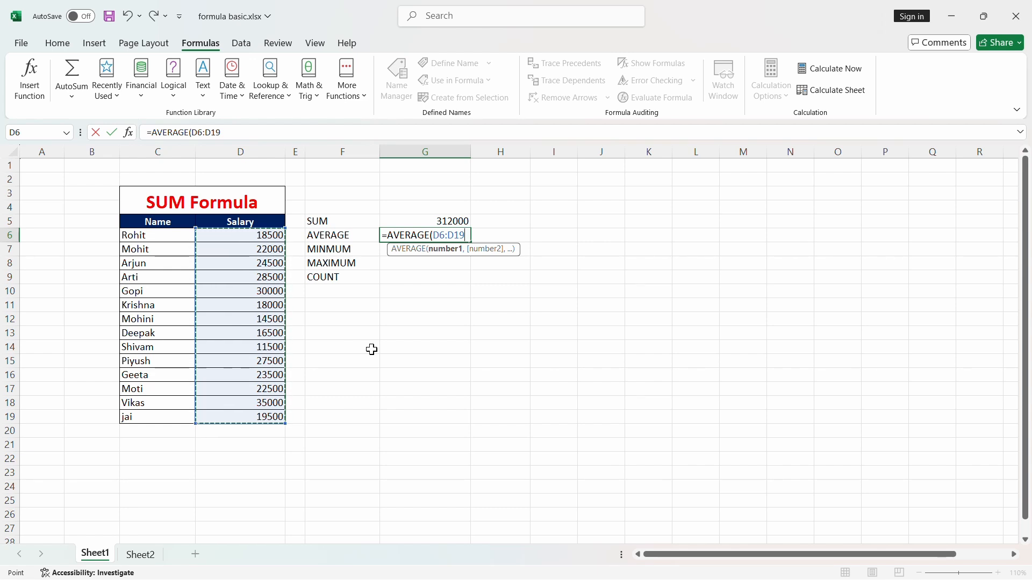
type(")")
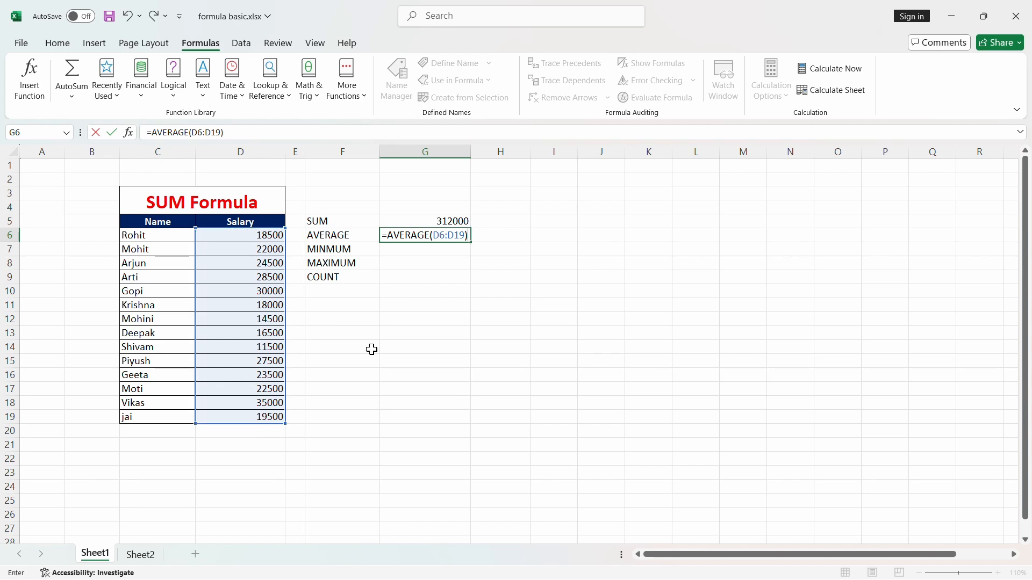
key("Return")
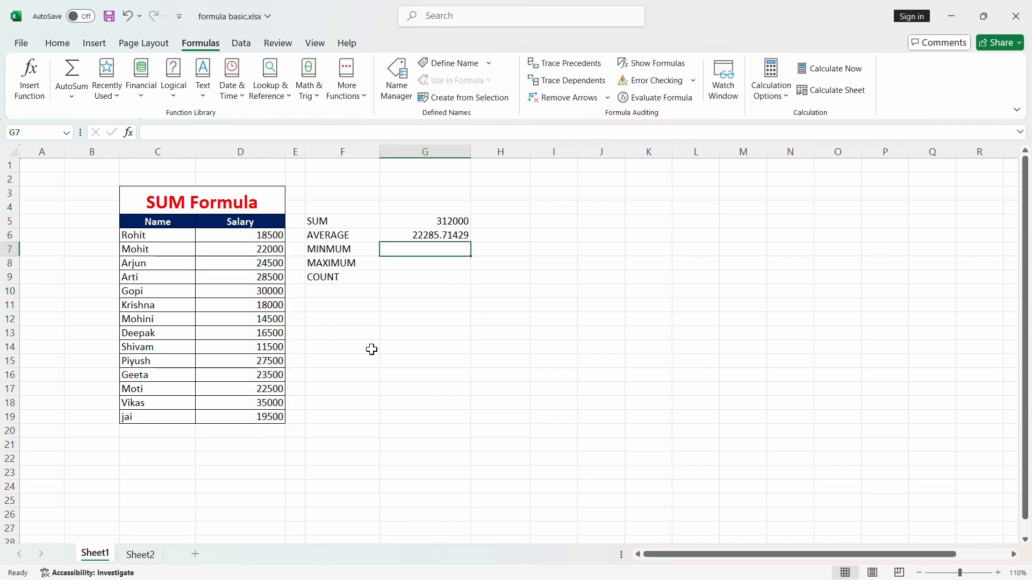
Format the average in G6 with the custom number format 0 so it shows no decimals.
left_click(415, 238)
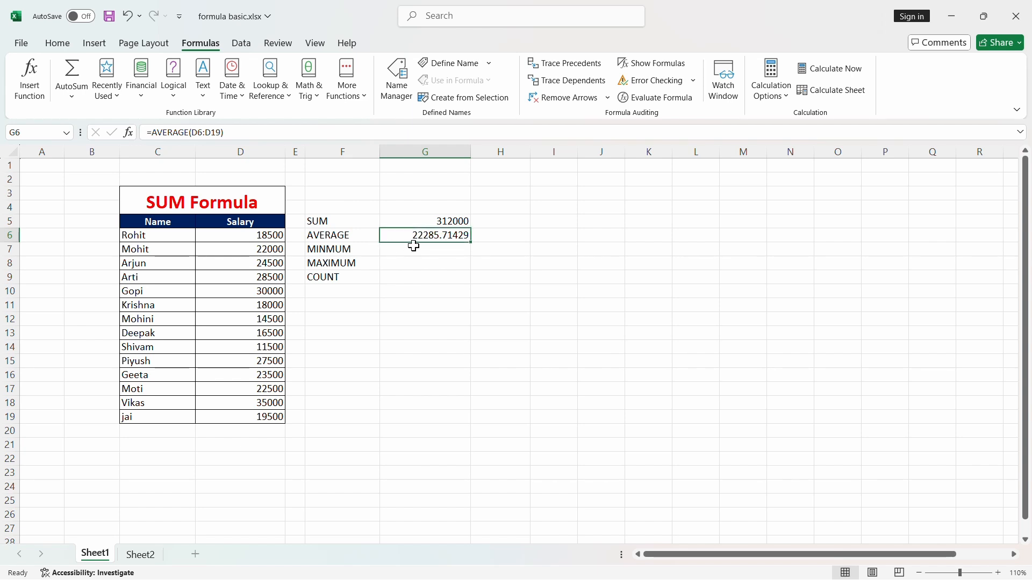
right_click(457, 238)
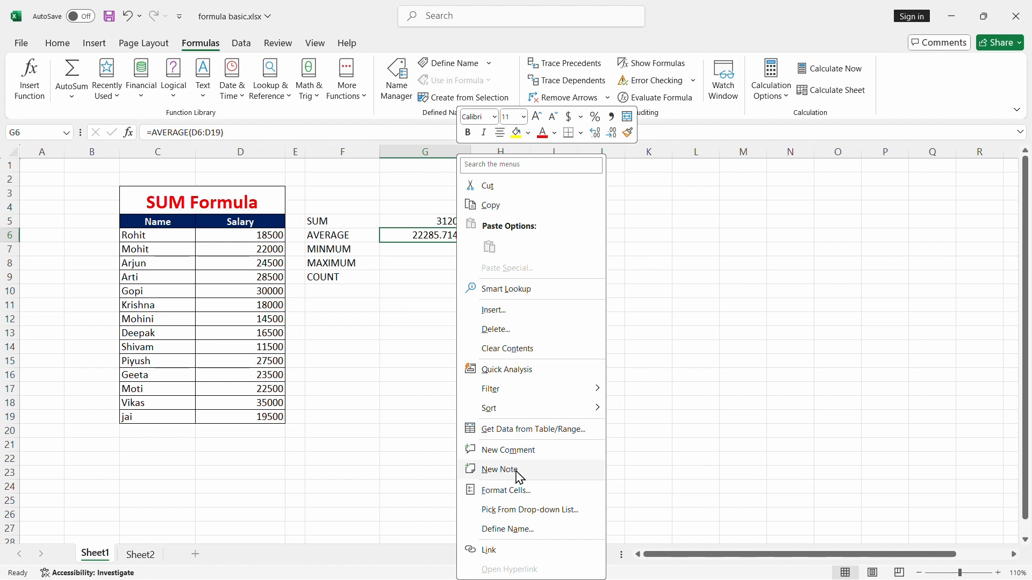
left_click(508, 490)
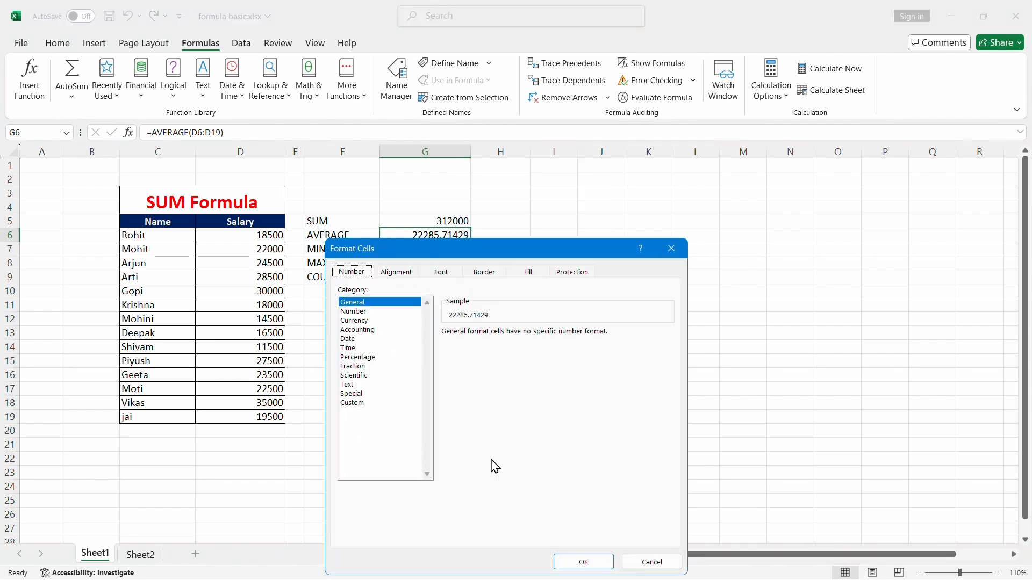
left_click(354, 403)
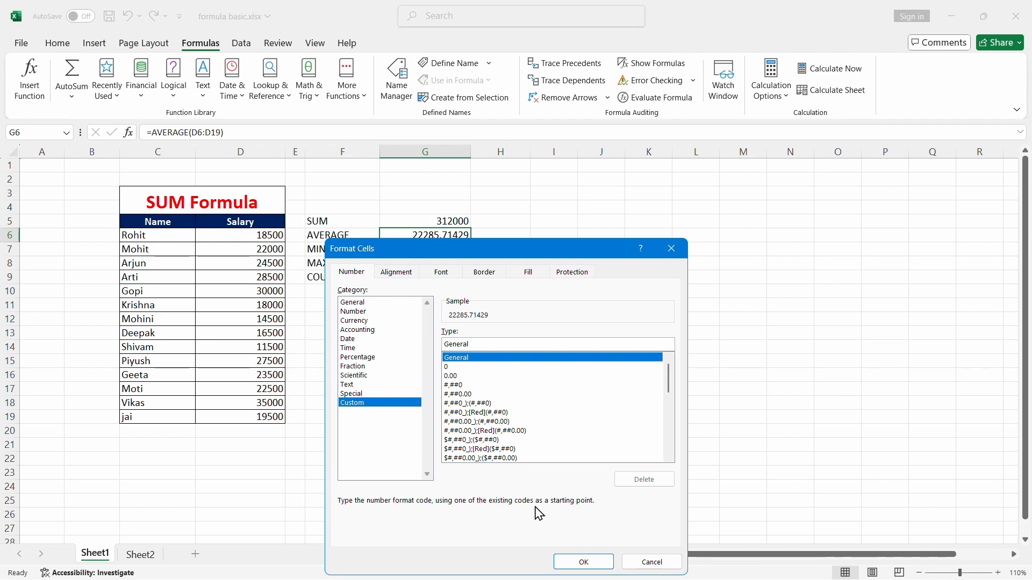
left_click(449, 368)
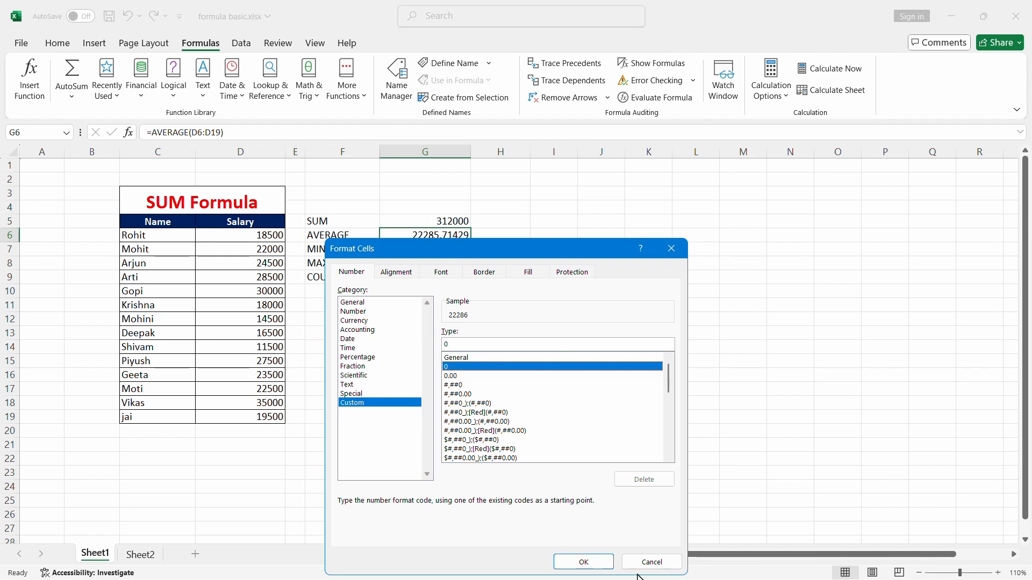
left_click(584, 562)
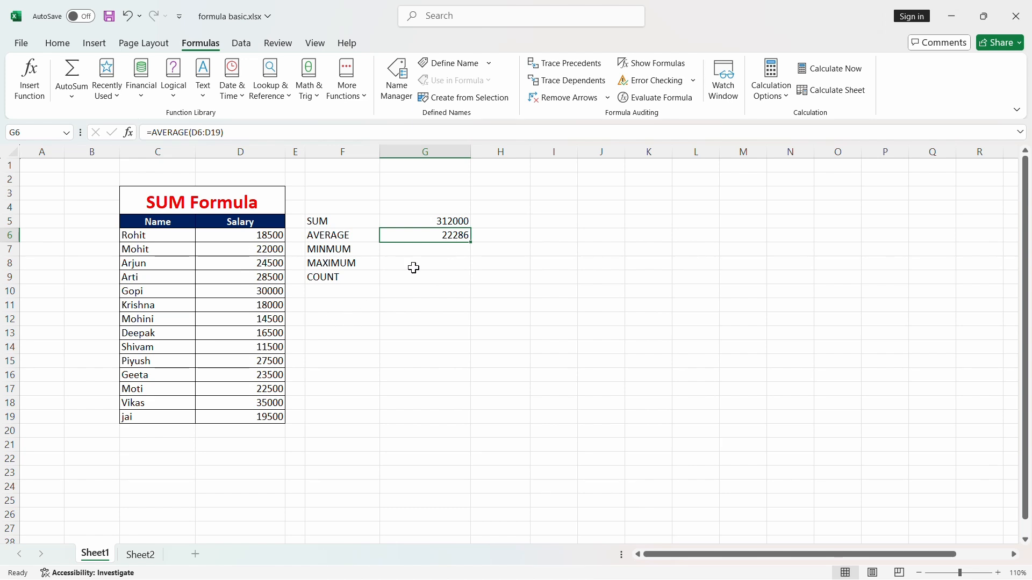
left_click(229, 251)
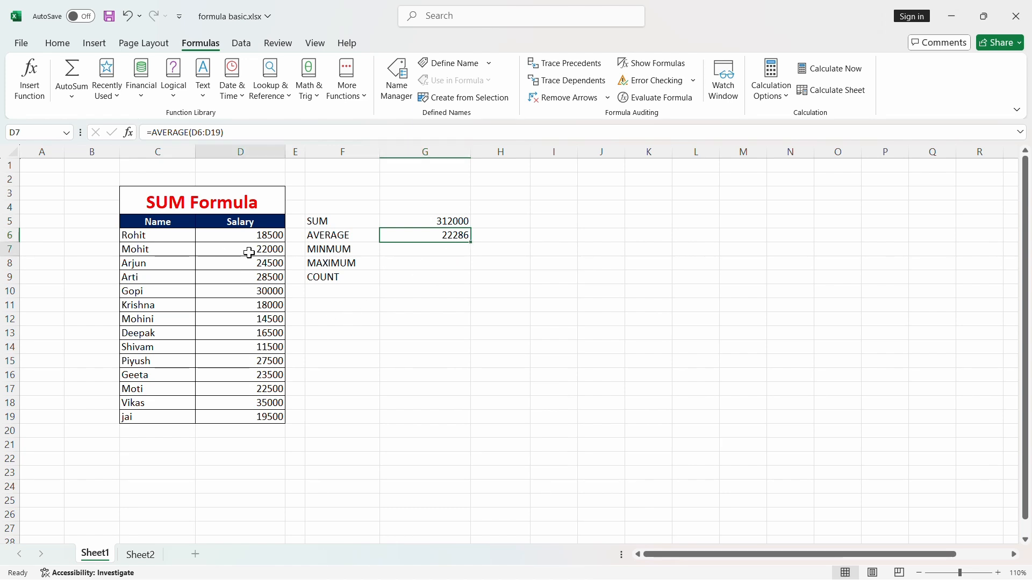
left_click(437, 237)
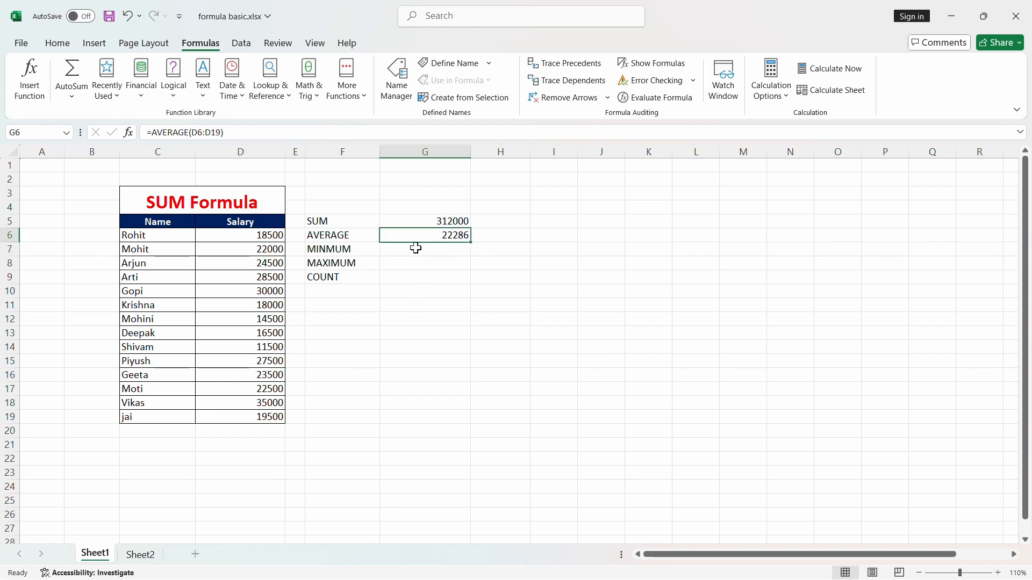
Enter the formula =MIN(D6:D19) in G7 to find the lowest value in the Salary column.
left_click(414, 247)
type("=")
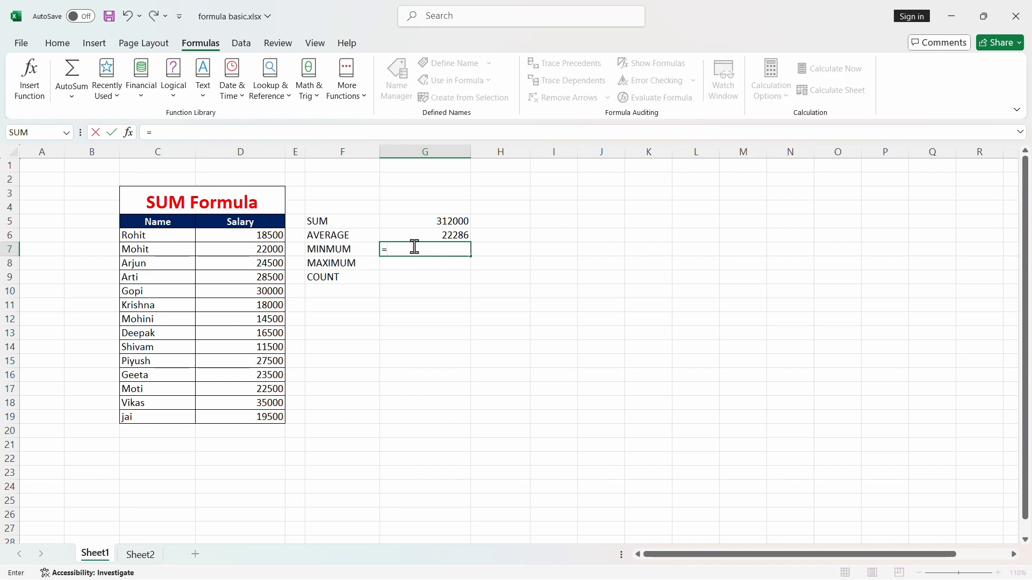
type("MIN")
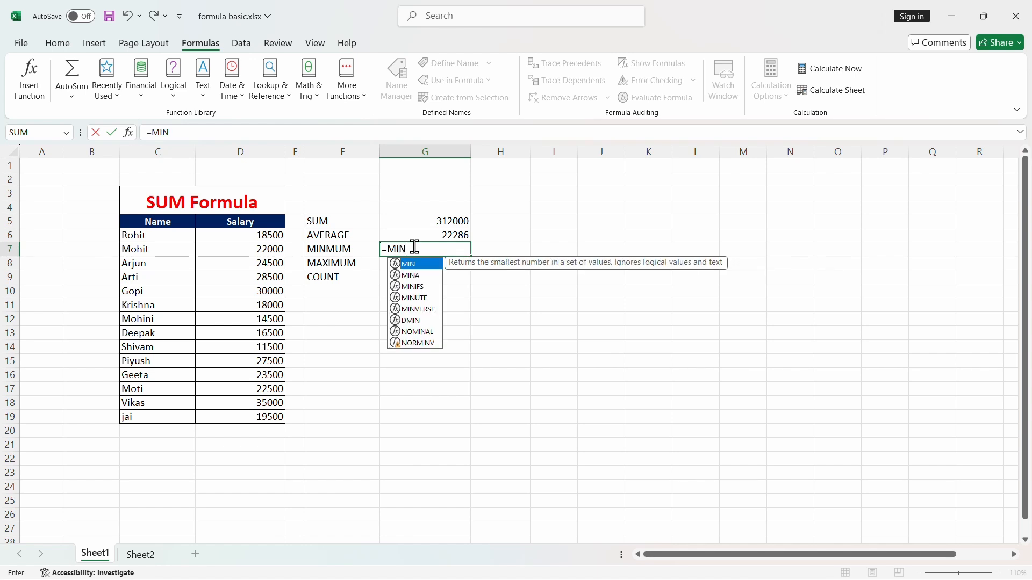
type("(")
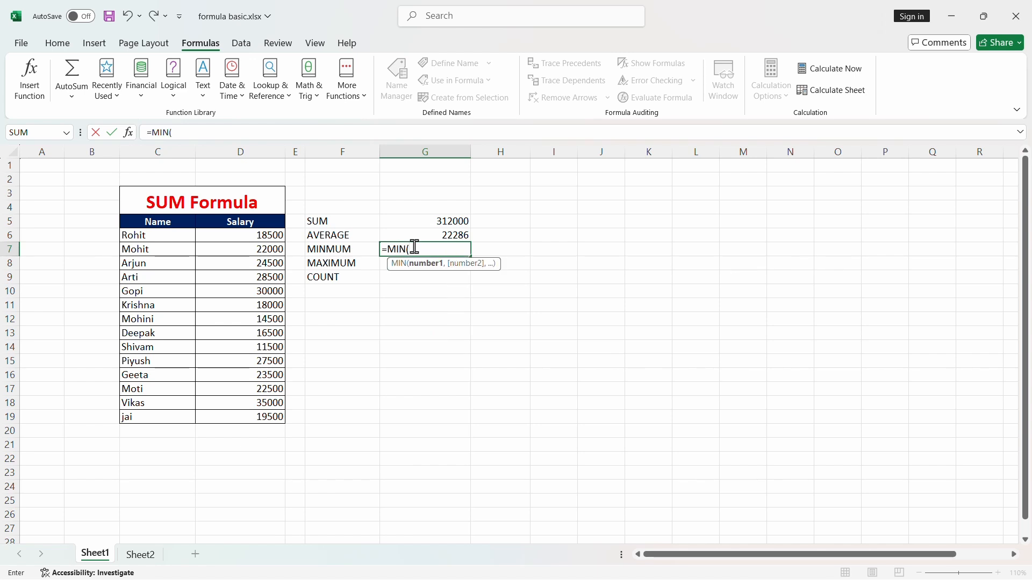
left_click(224, 242)
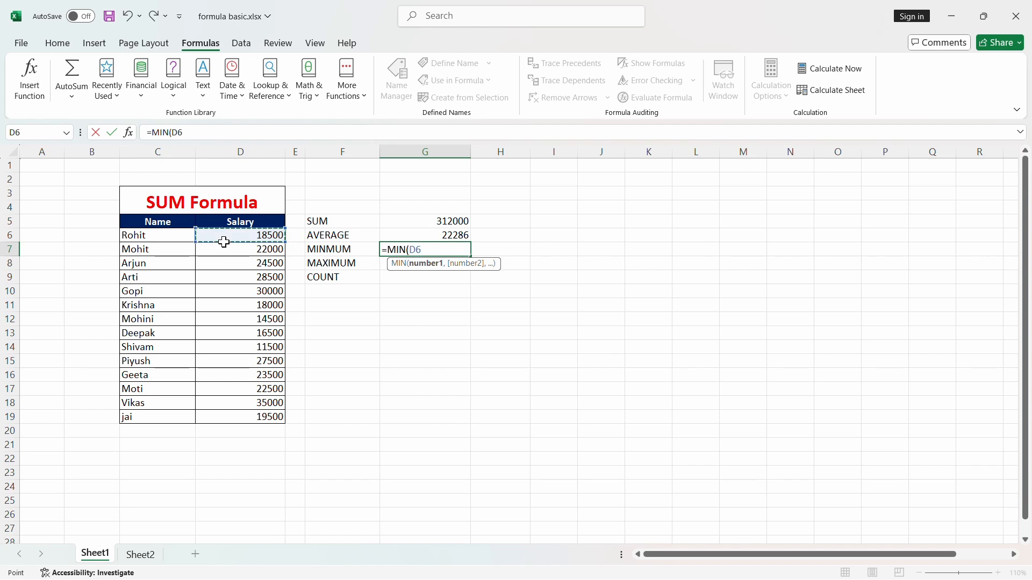
left_click_drag(224, 242, 230, 415)
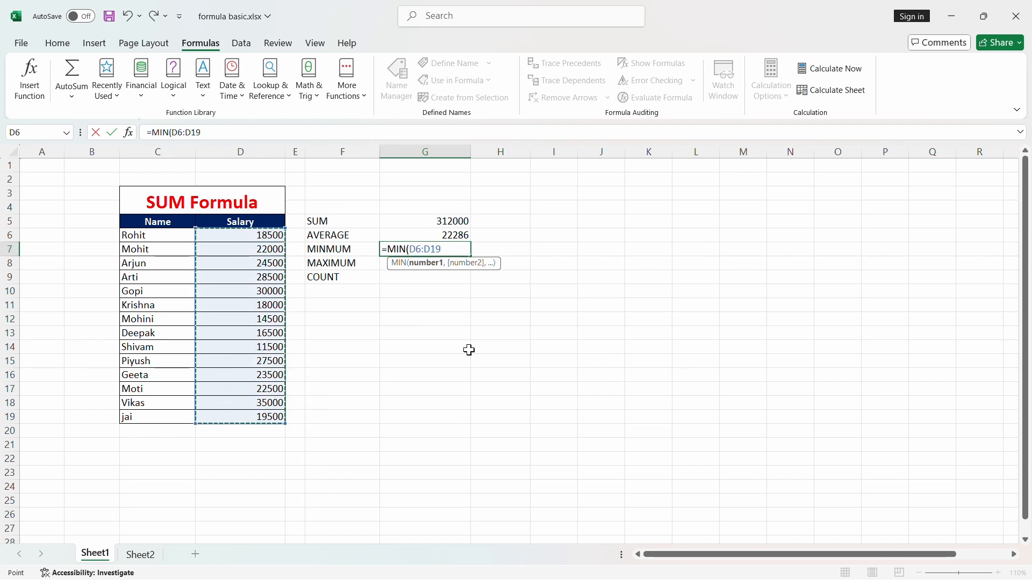
type(")")
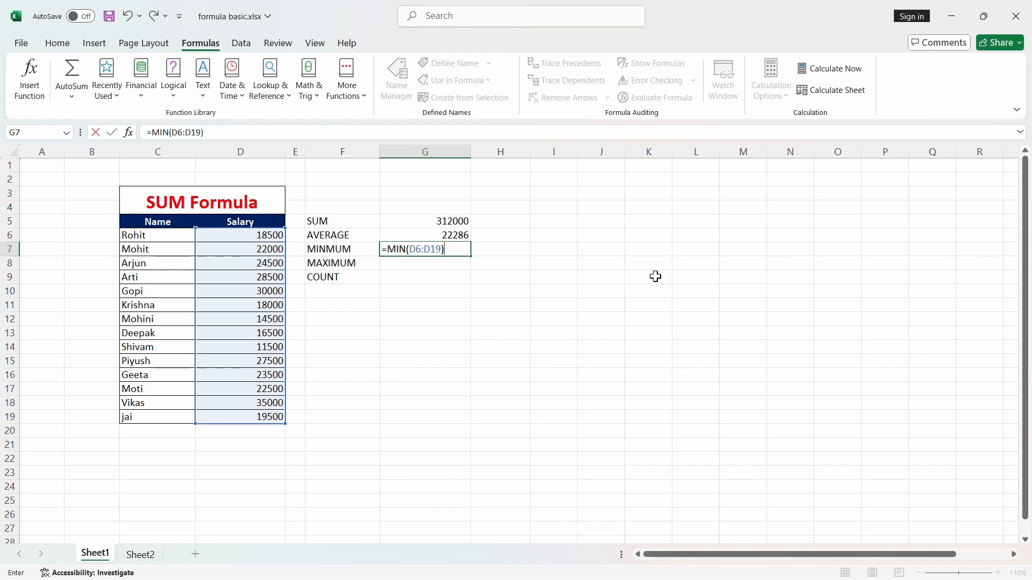
key("Return")
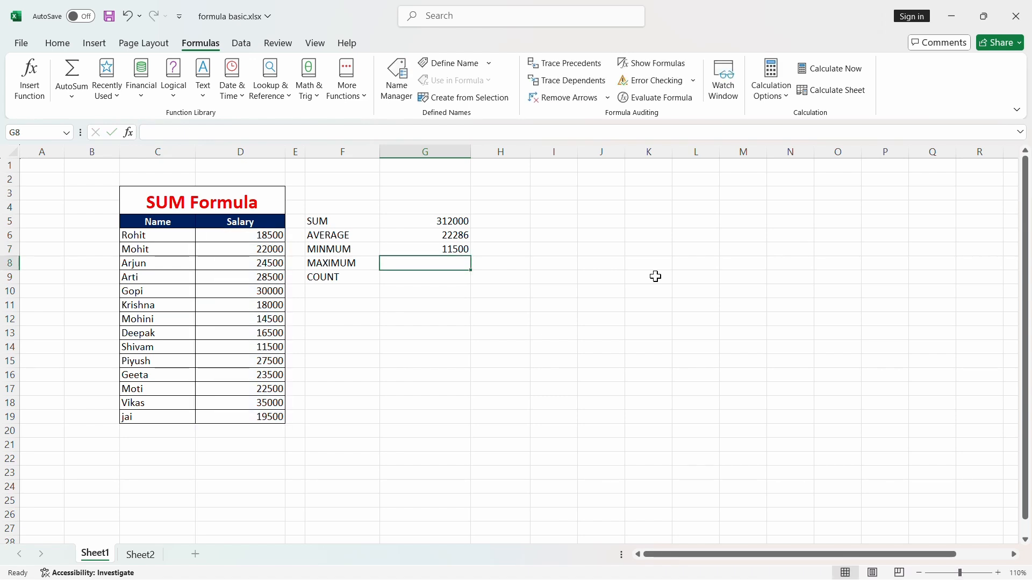
left_click(441, 251)
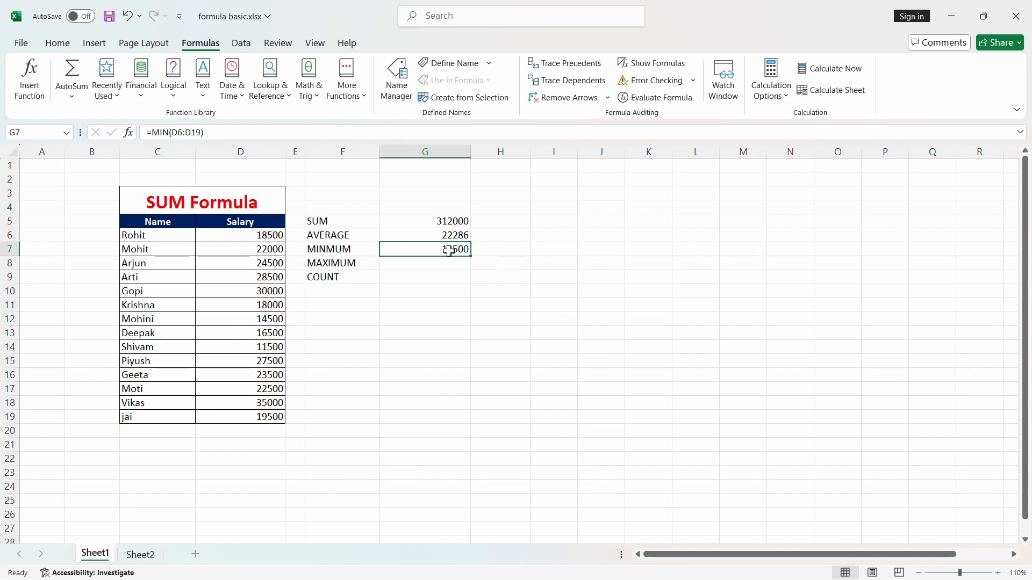
left_click(342, 249)
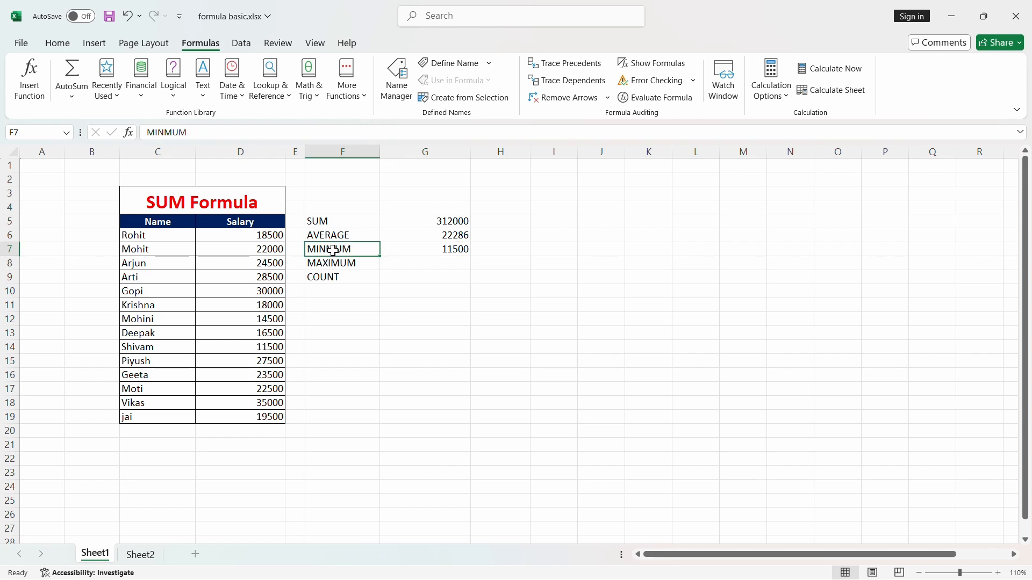
Enter the formula =MAX(D6:D19) in G8 to find the highest value in the Salary column.
left_click(432, 263)
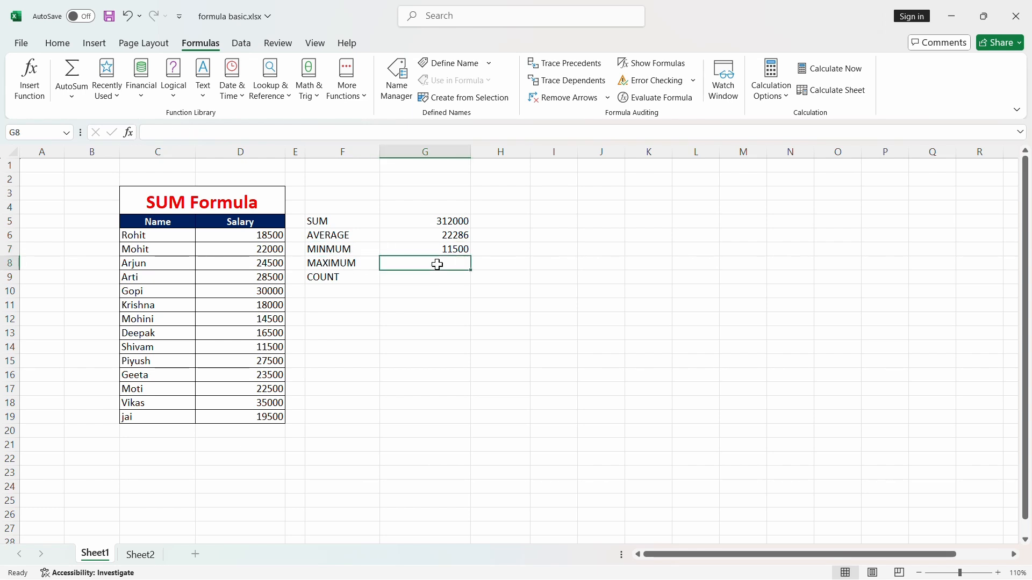
type("=")
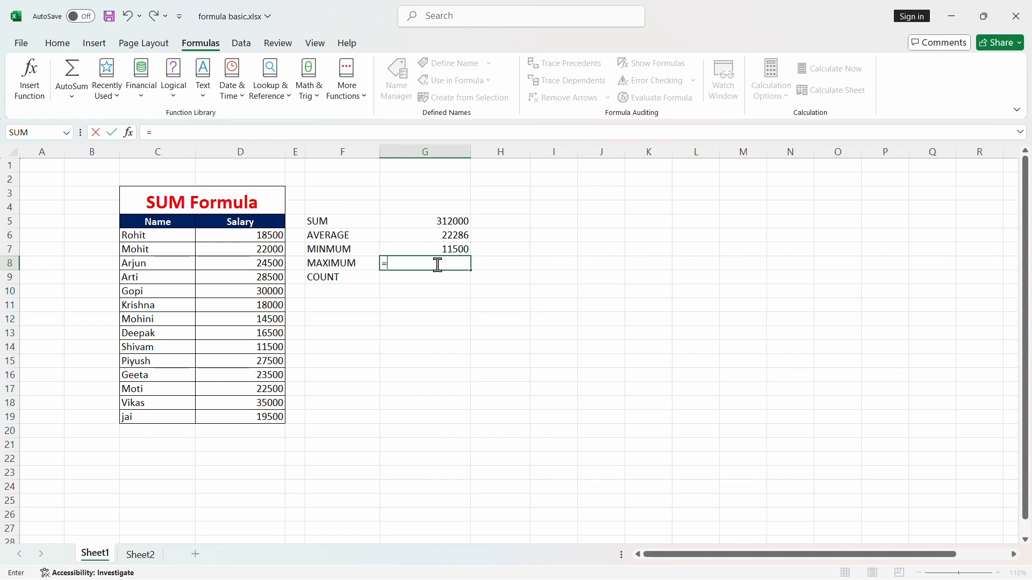
type("MAX")
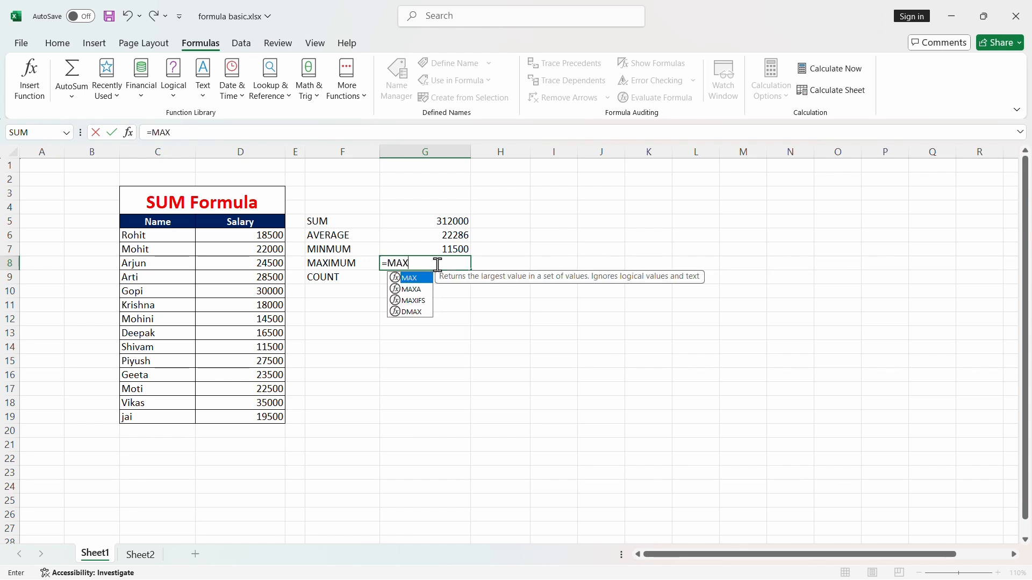
type("(")
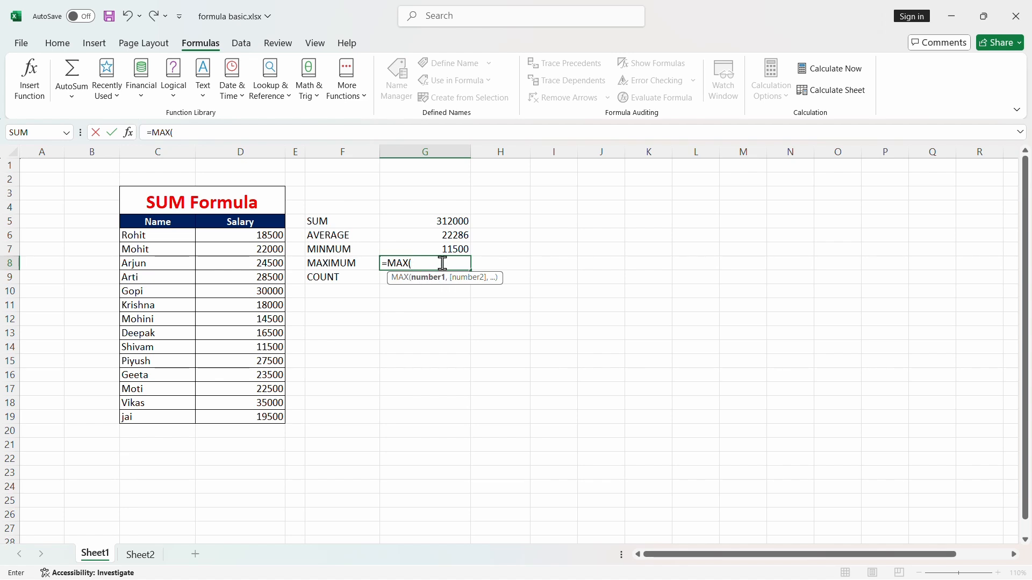
left_click_drag(245, 235, 254, 411)
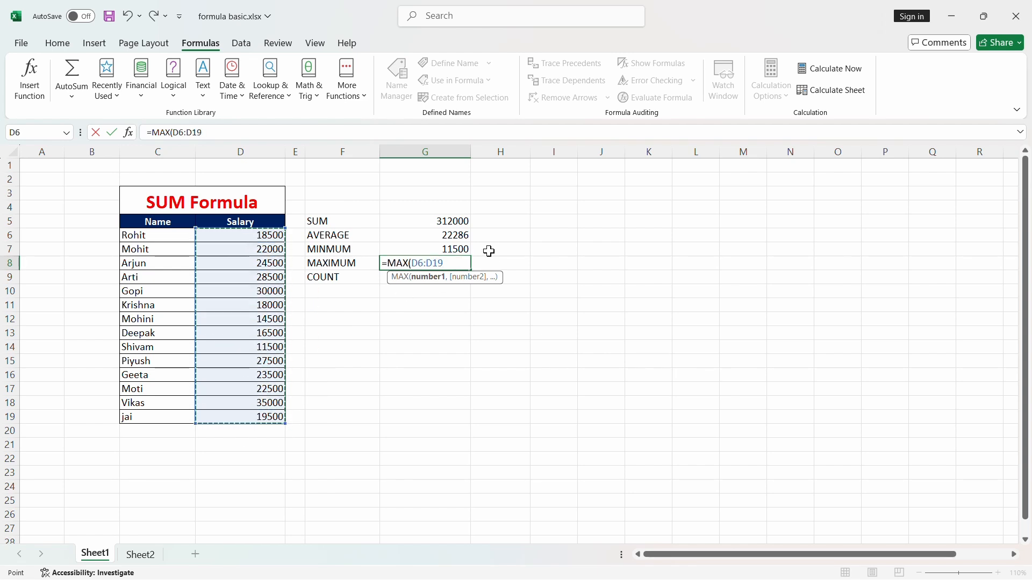
type(")")
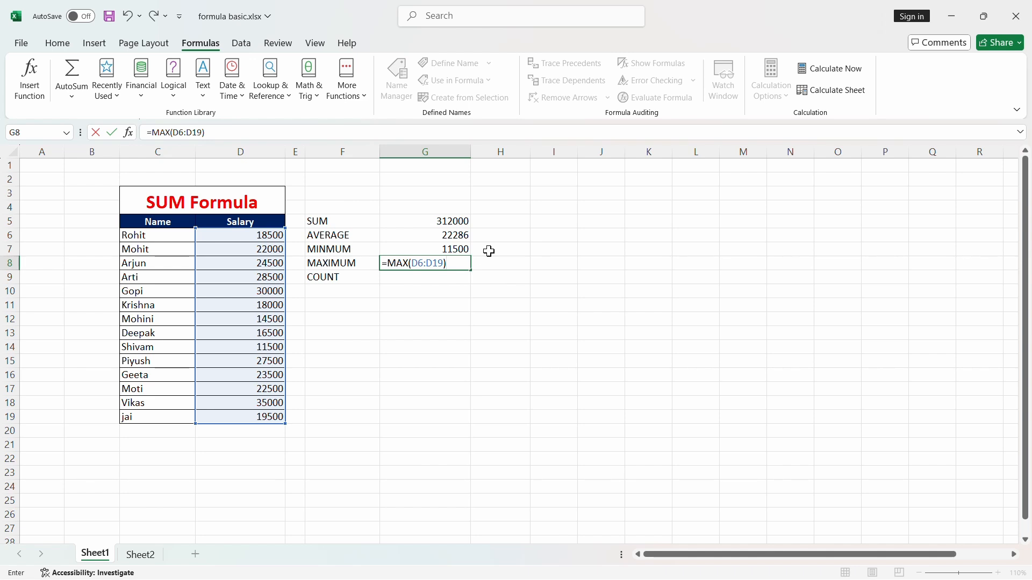
key("Return")
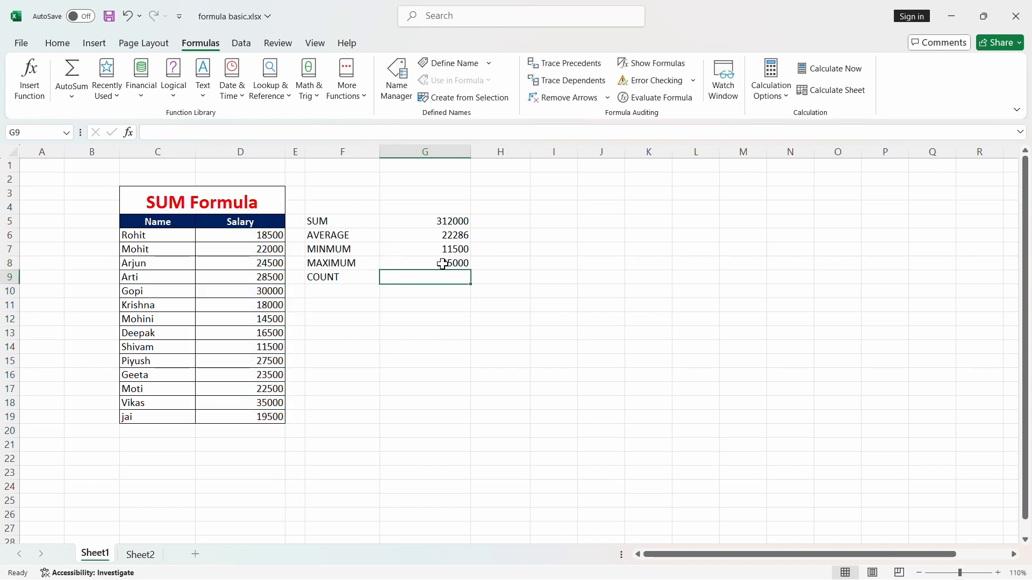
Check the maximum and minimum results against the matching salaries in column D, and review the average and sum formulas.
left_click(441, 264)
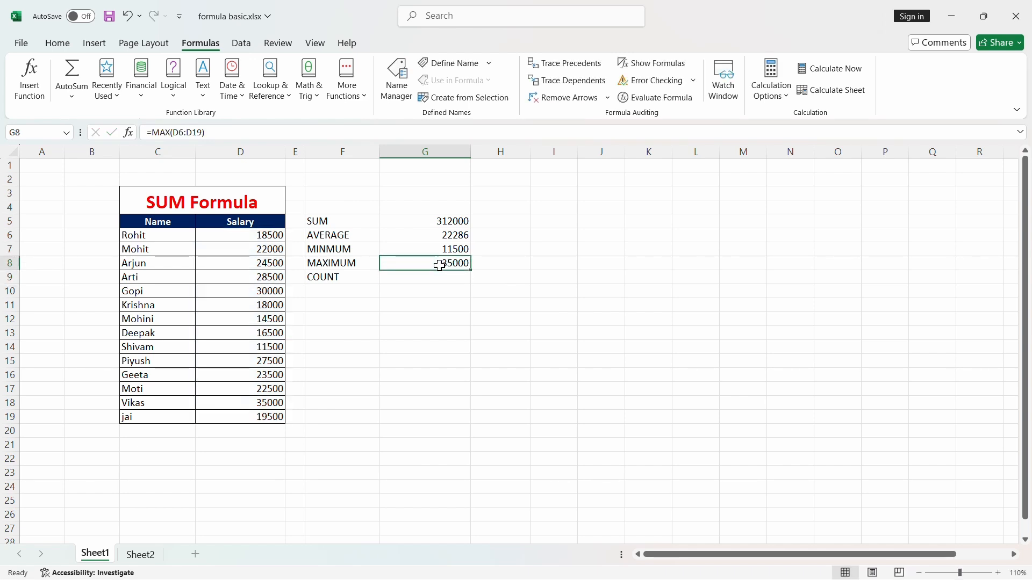
left_click_drag(228, 236, 208, 416)
left_click(317, 376)
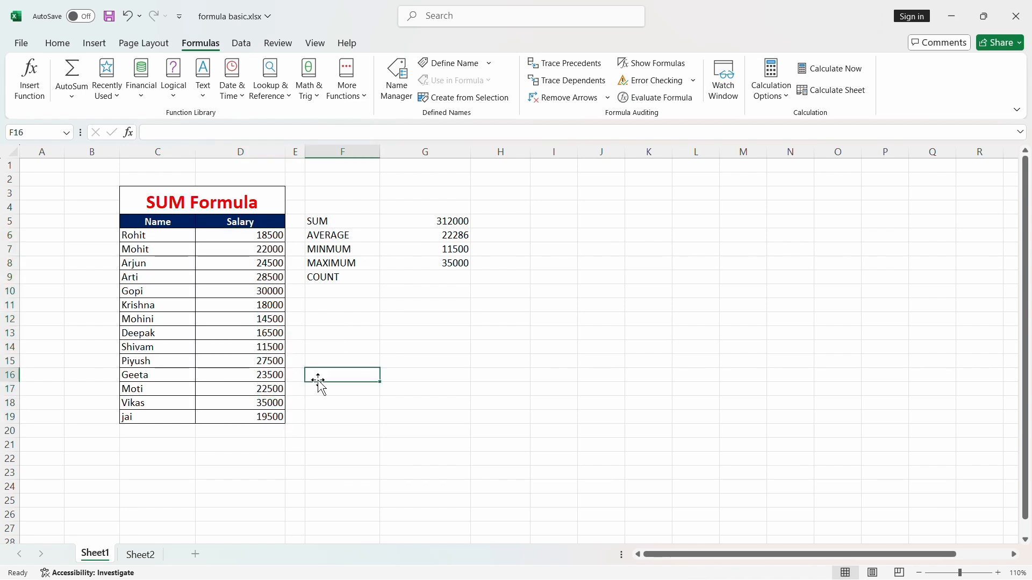
left_click(270, 400)
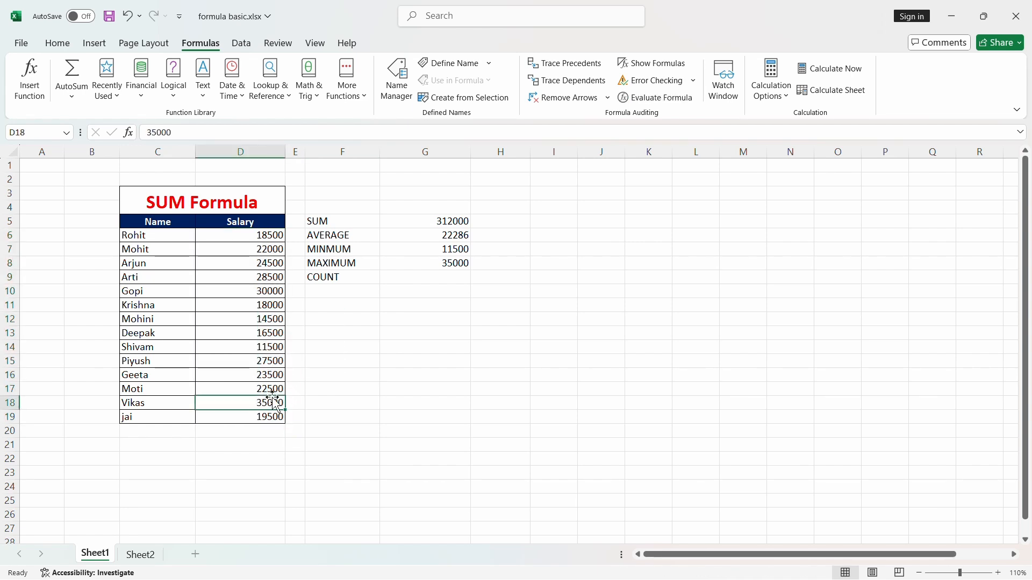
left_click(439, 258)
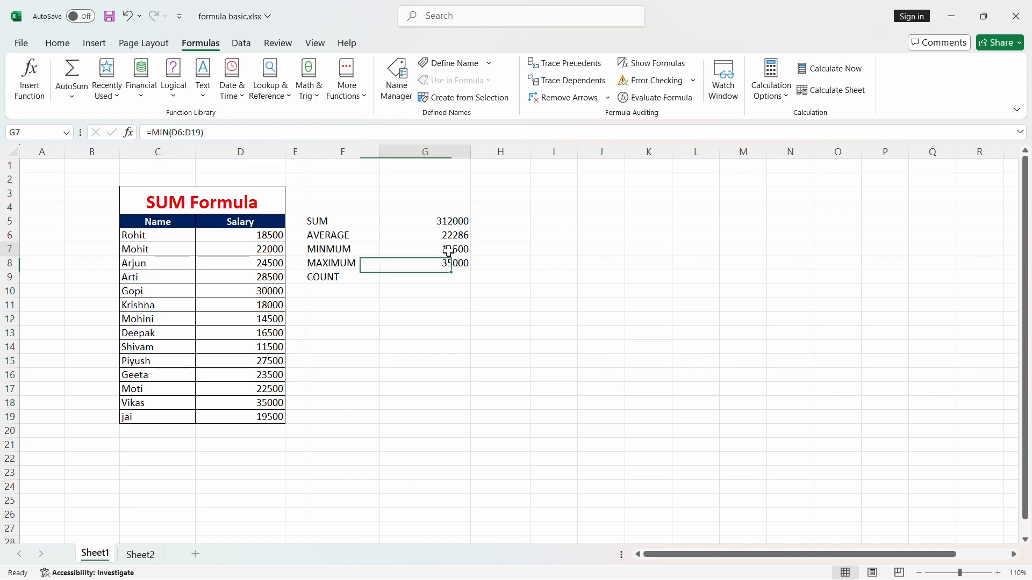
left_click(449, 251)
left_click(273, 347)
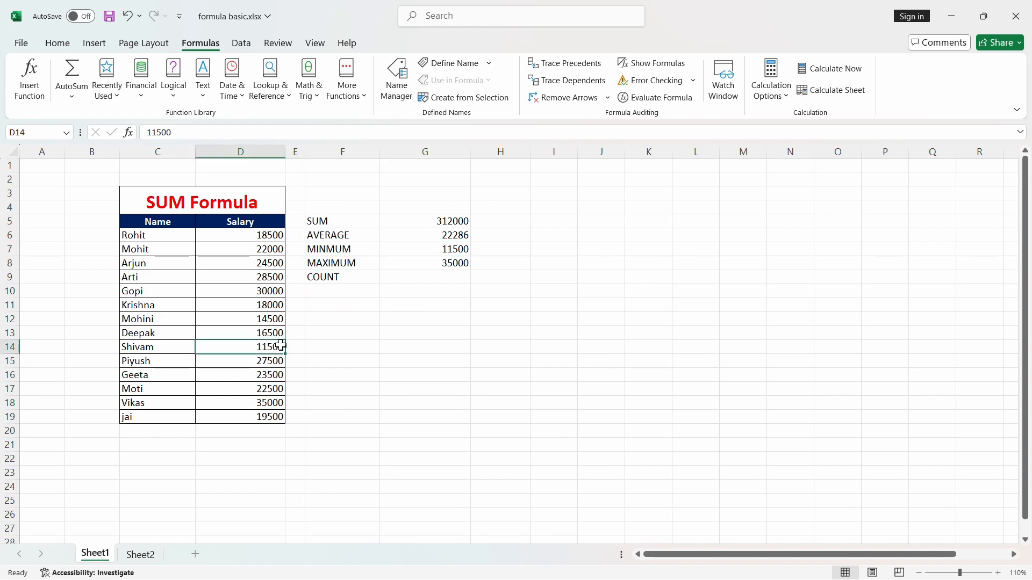
left_click(455, 251)
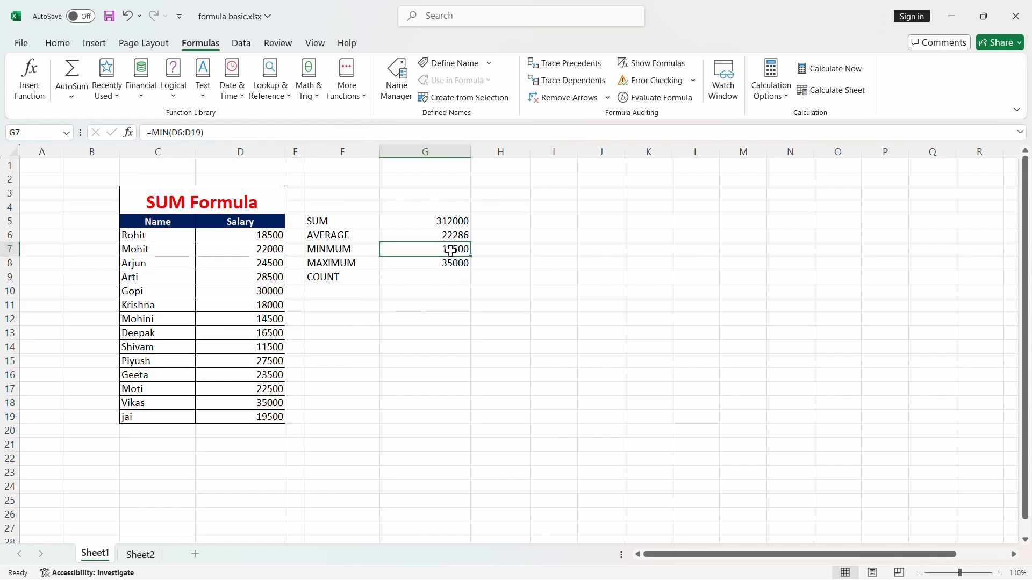
left_click(446, 236)
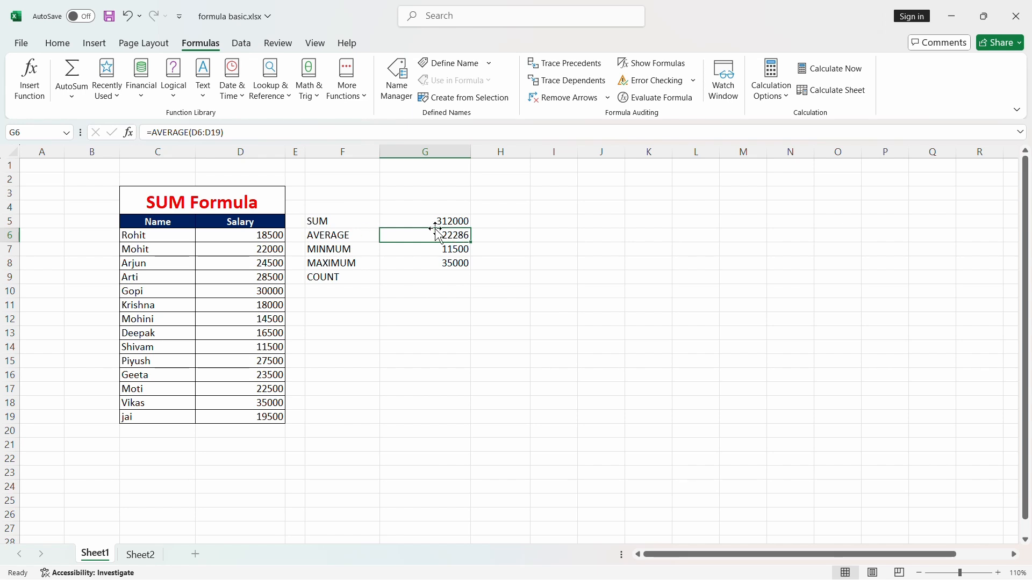
left_click(457, 220)
Enter the formula =COUNT(D6:D19) in G9 to count the entries in the Salary column.
left_click(430, 278)
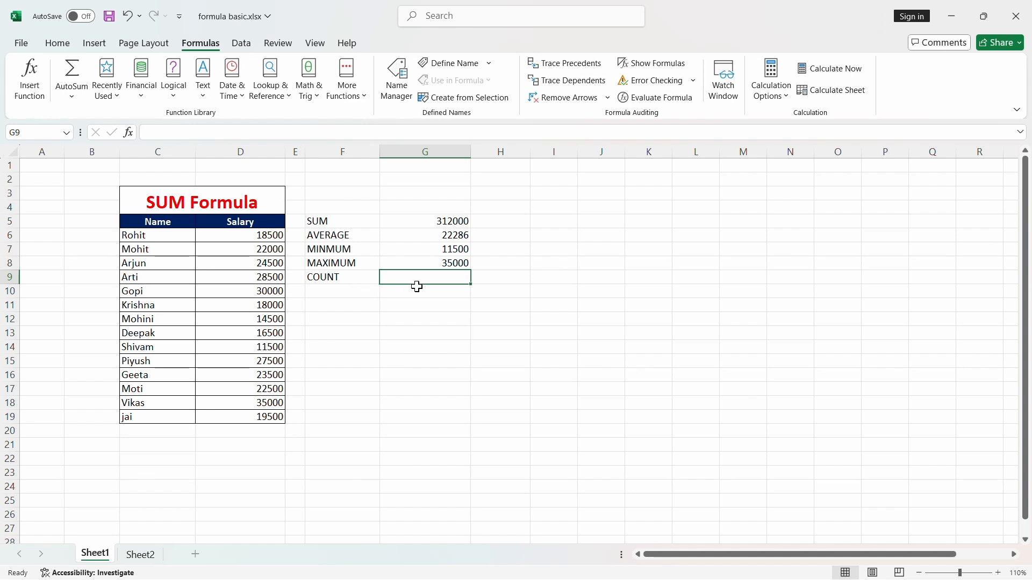
type("=")
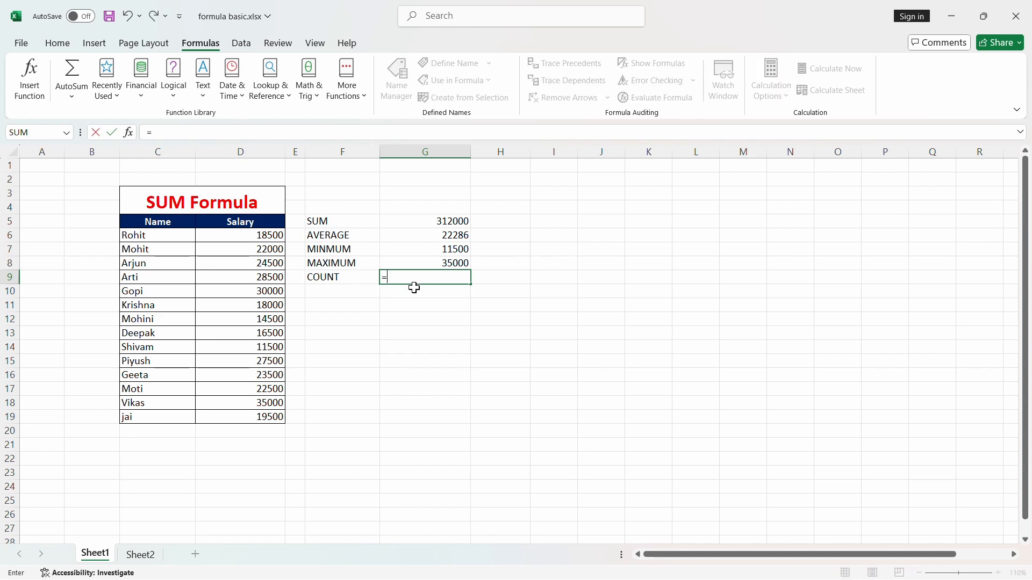
type("COU")
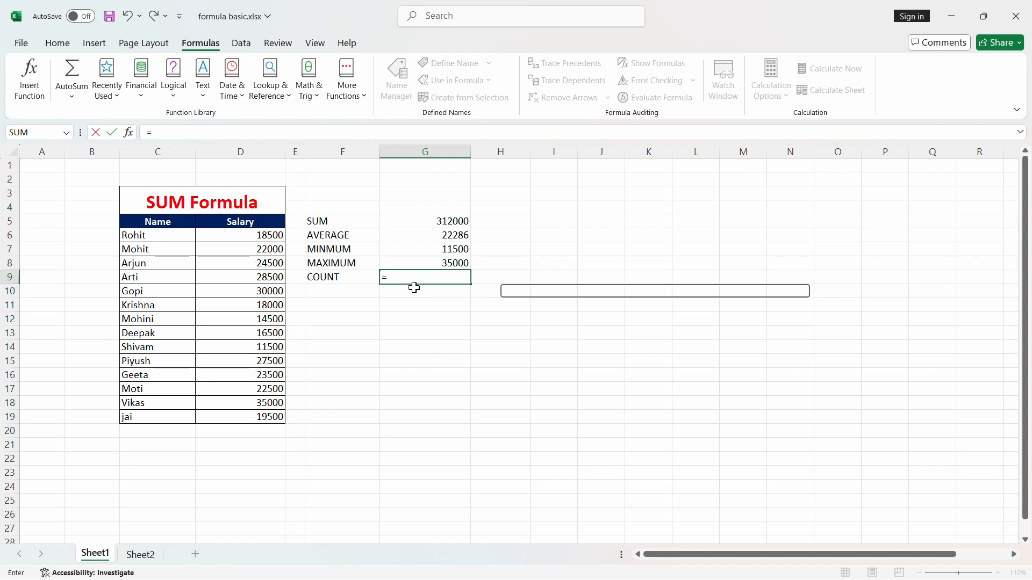
type("N")
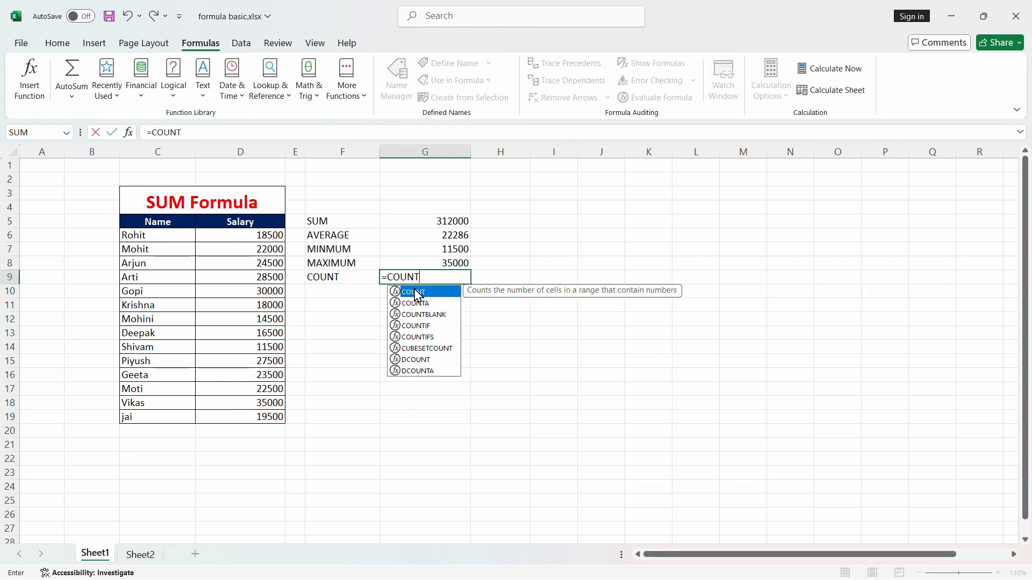
type("T")
double_click(418, 292)
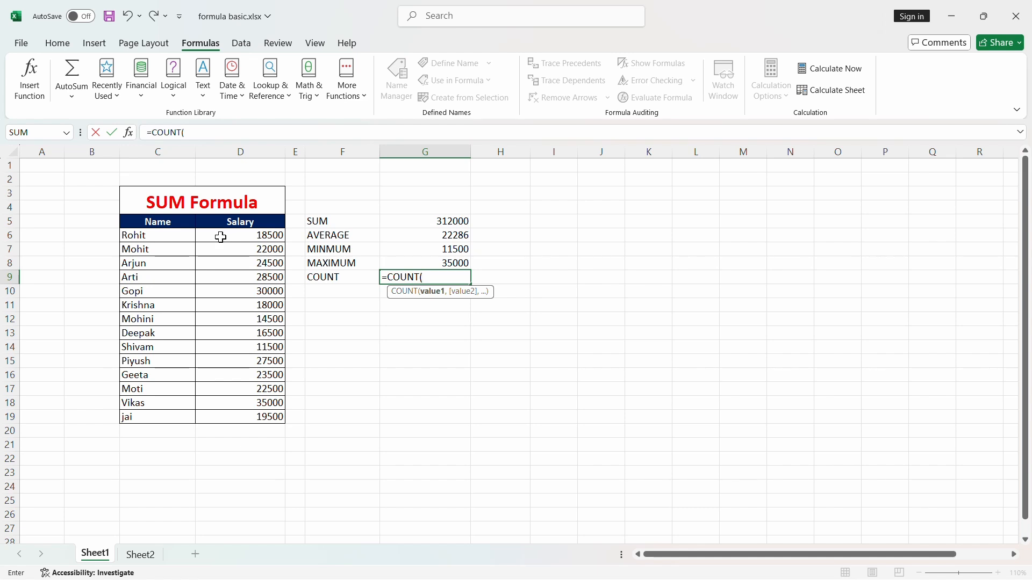
left_click_drag(220, 237, 231, 412)
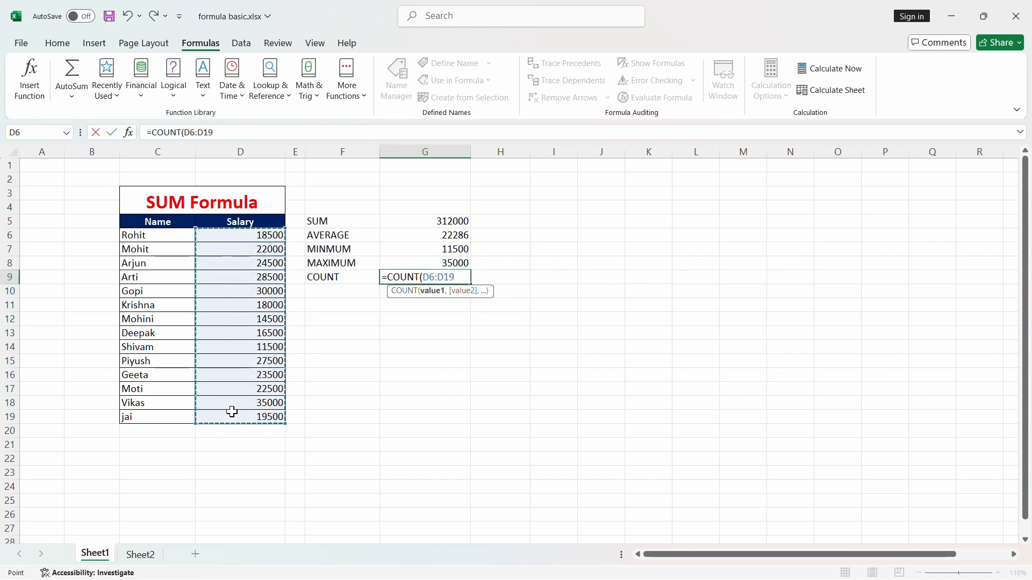
type(")")
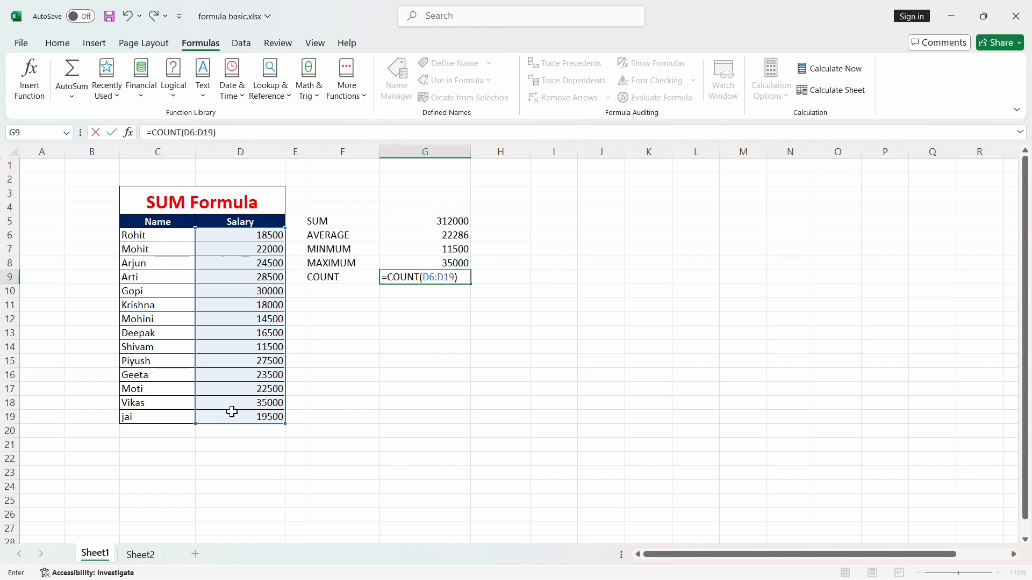
key("Return")
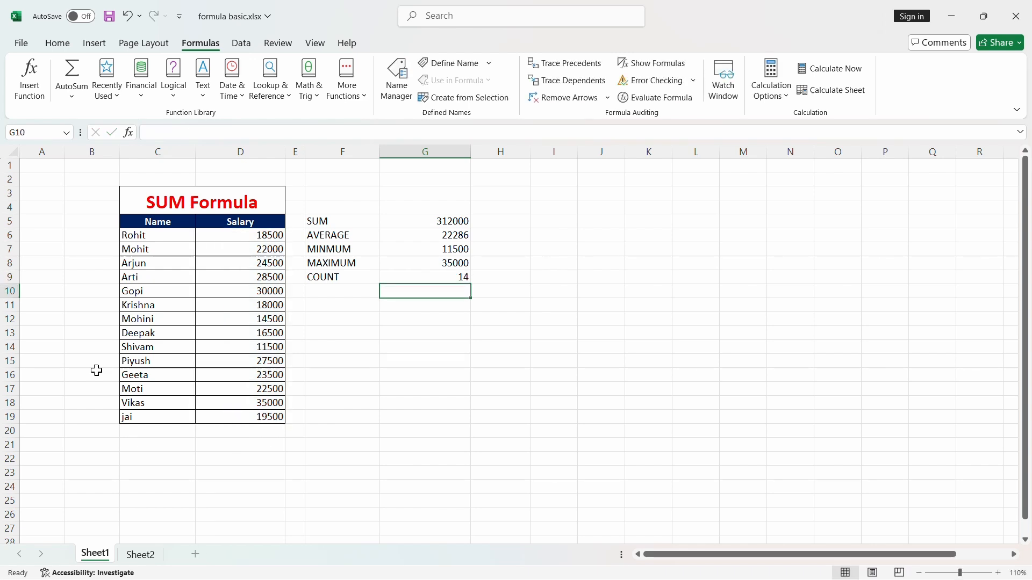
left_click(433, 277)
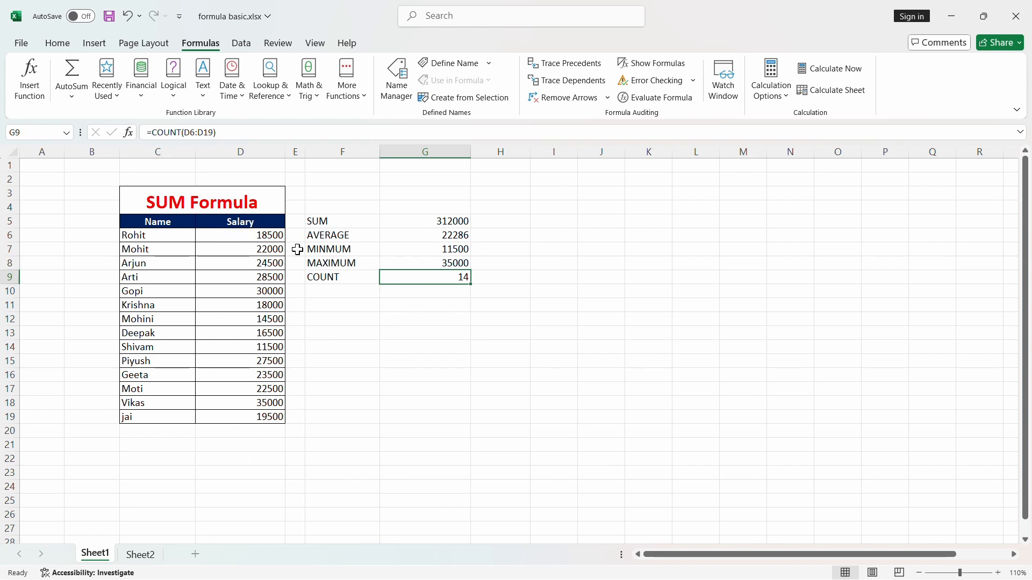
Widen column E and number the salary rows 1 to 14 in E6:E19 to cross-check the count in G9.
left_click_drag(301, 156, 330, 155)
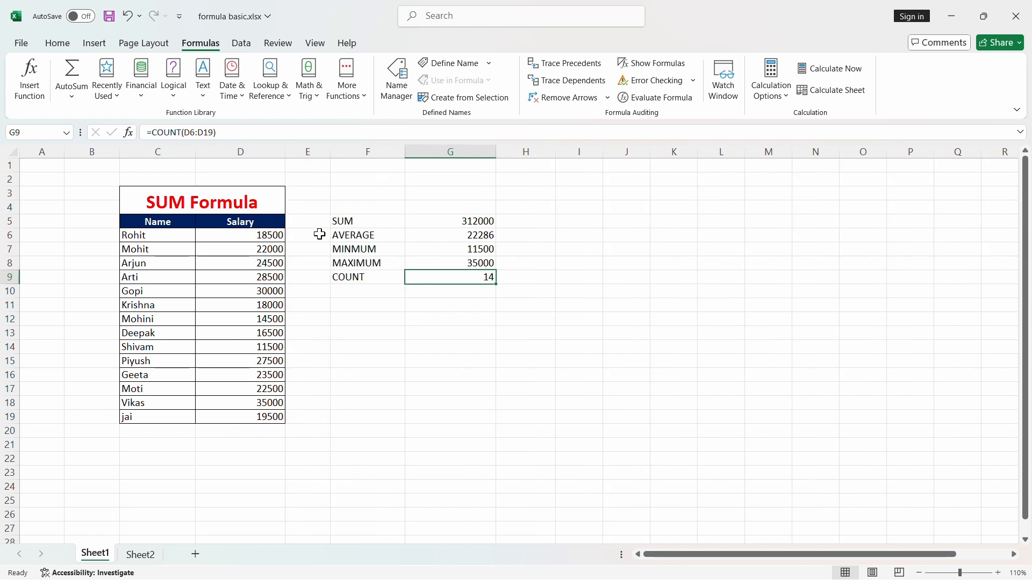
left_click(306, 234)
type("1")
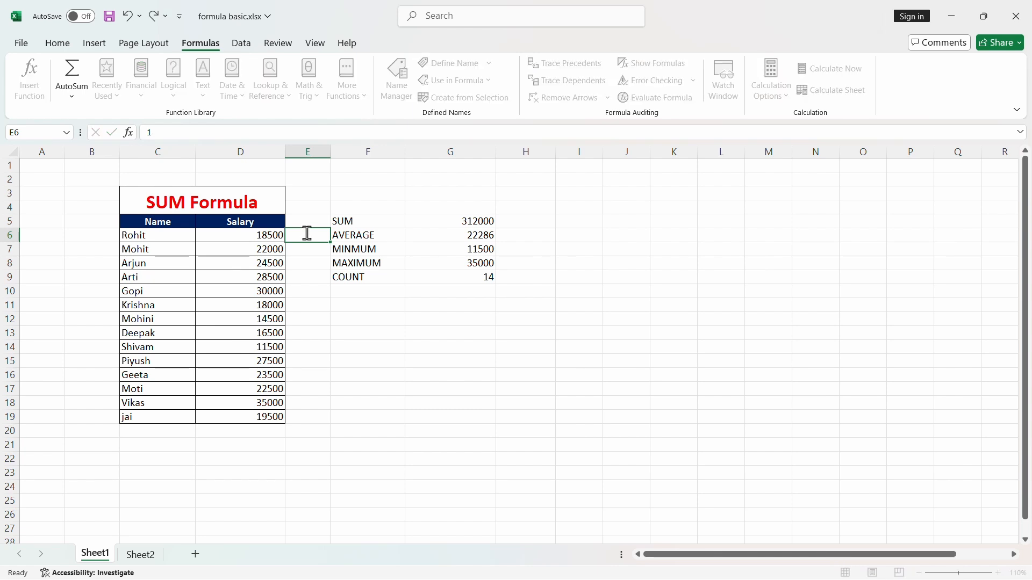
key("Return")
type("2")
key("Return")
type("3")
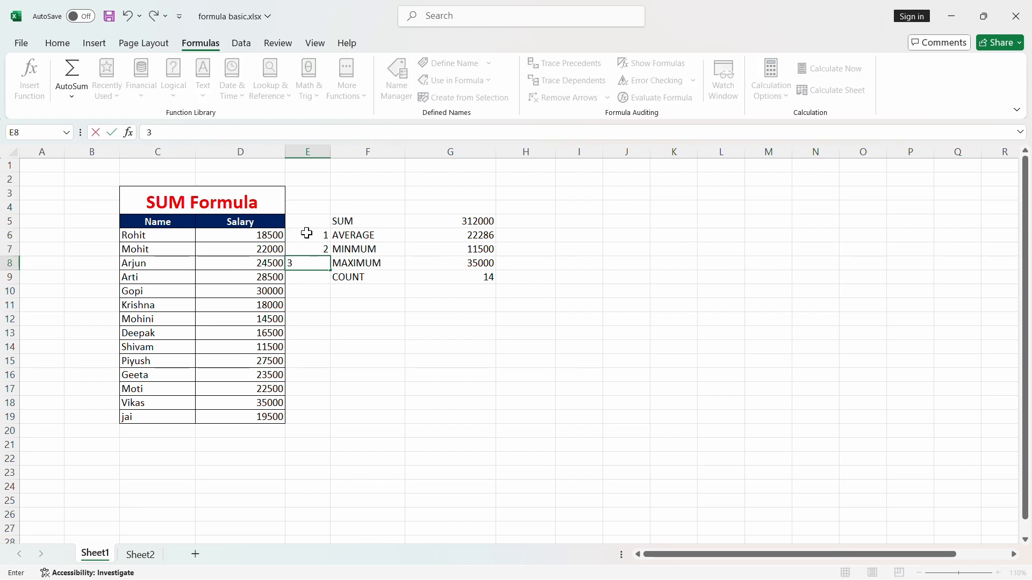
left_click_drag(306, 233, 329, 423)
left_click(310, 263)
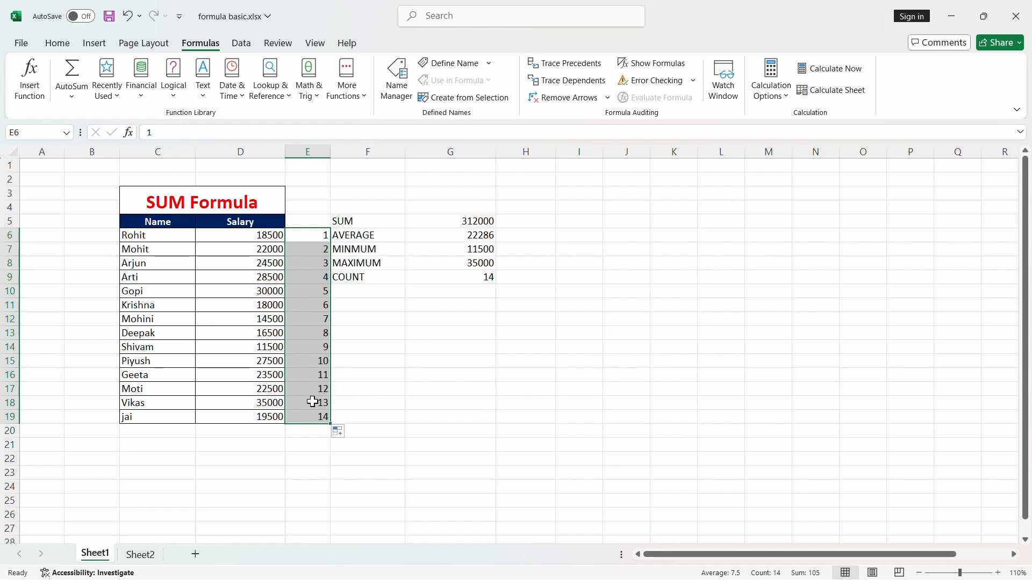
left_click(391, 276)
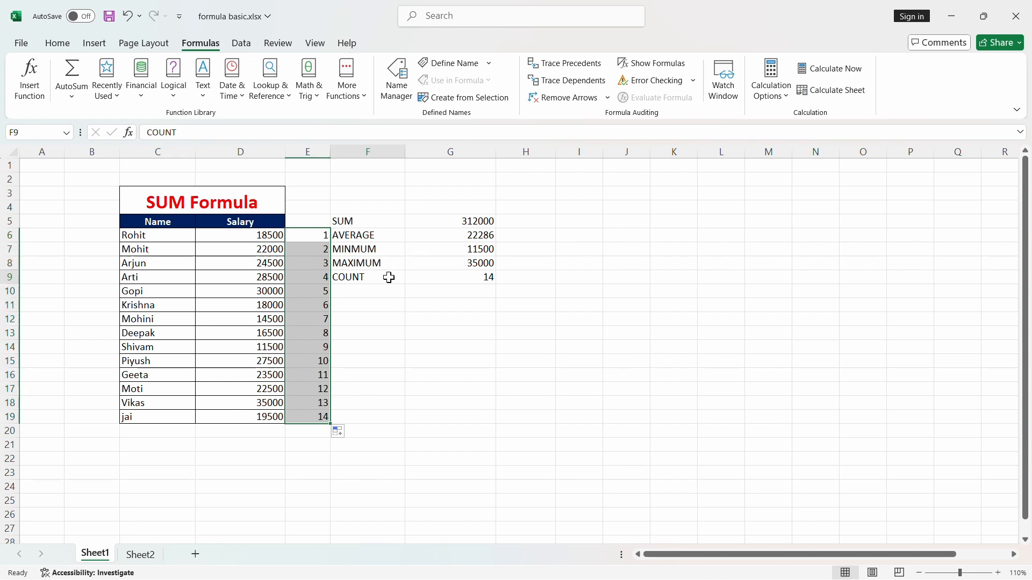
left_click(465, 275)
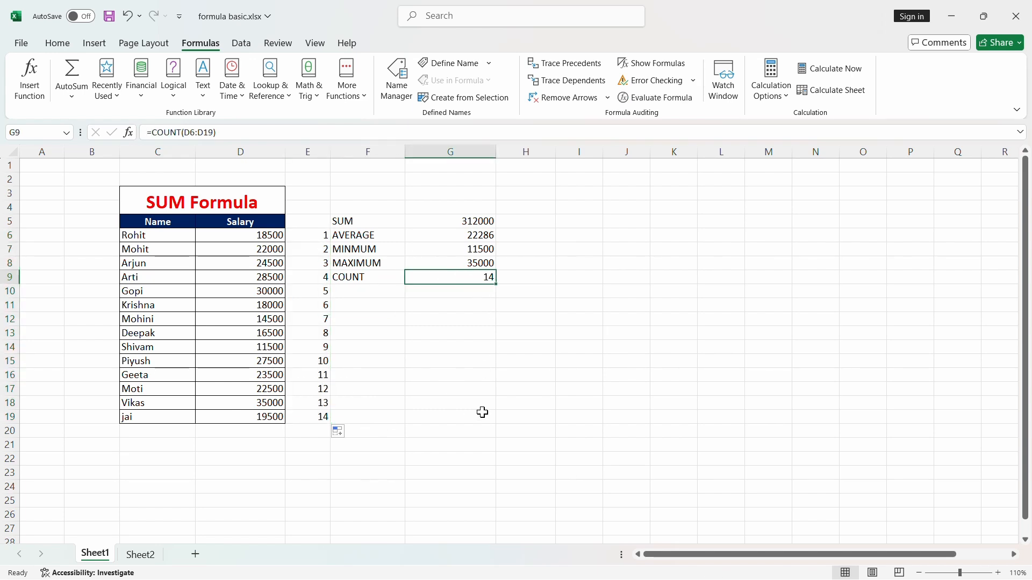